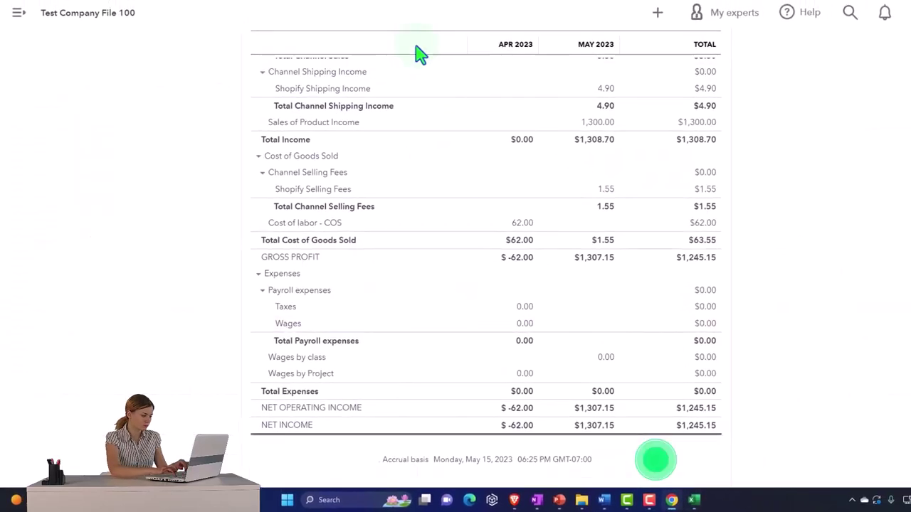
# Step: Compare the May 2023 Inventory Asset on the Balance Sheet with Total Ending Inventory in the Excel weighted average worksheet
pyautogui.click(288, 8)
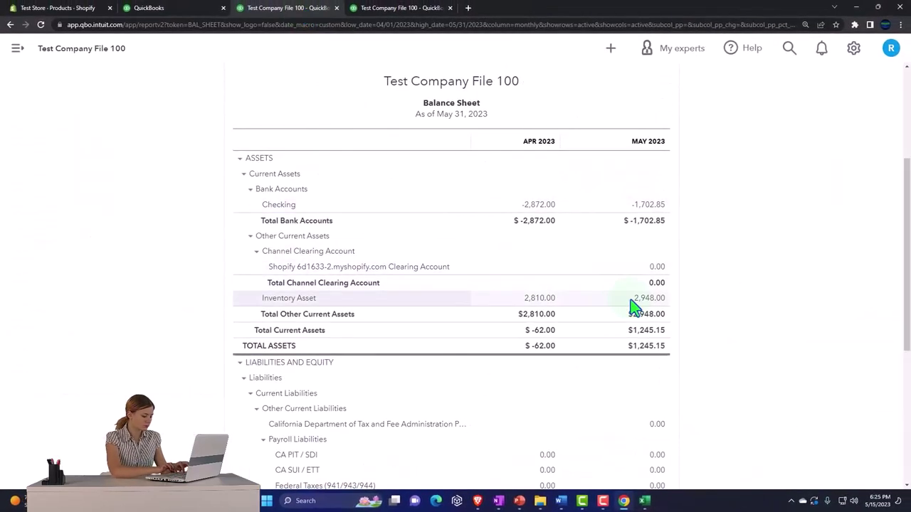
pyautogui.click(856, 6)
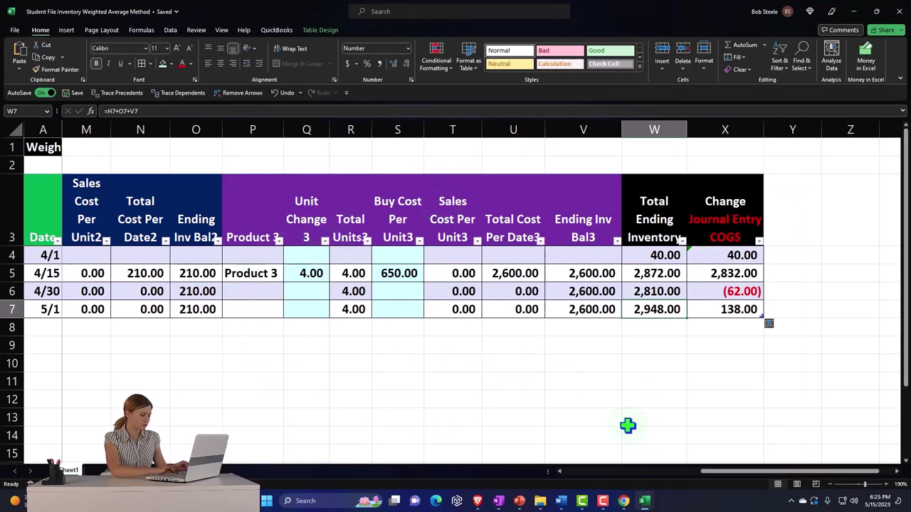
pyautogui.click(612, 472)
# Step: Switch to Chrome and view the Shopify products list to check the inventory of each product
pyautogui.moveTo(623, 500)
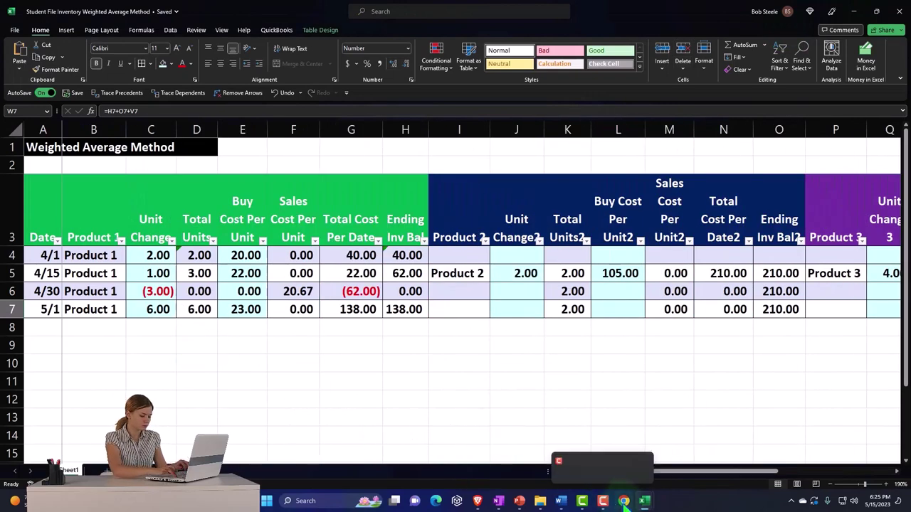
pyautogui.click(627, 463)
pyautogui.click(71, 9)
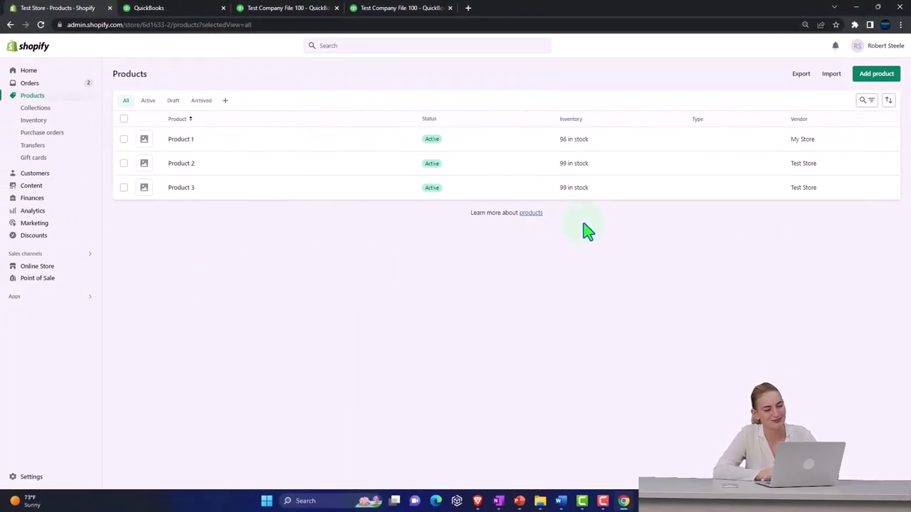
# Step: In the Student File Inventory Weighted Average workbook in Excel, start row 8 with date 5/15 and Product 1
pyautogui.moveTo(644, 501)
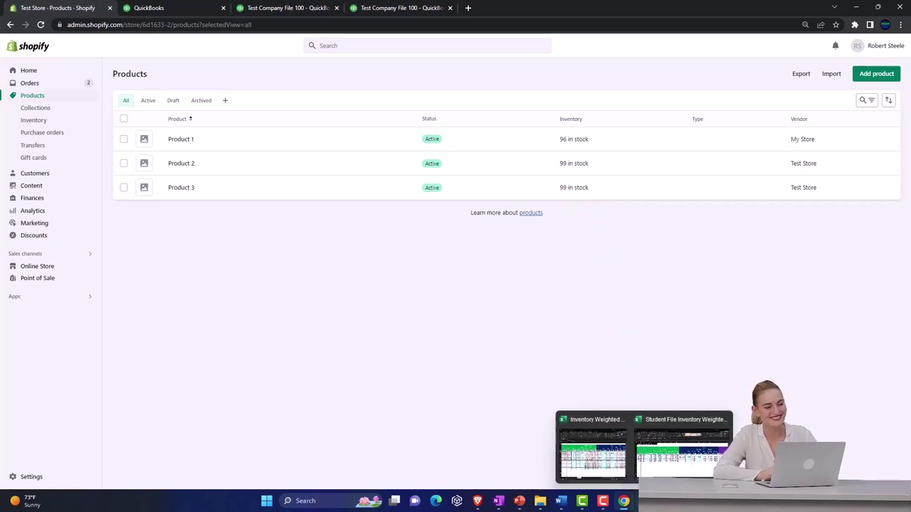
pyautogui.click(683, 445)
pyautogui.click(57, 330)
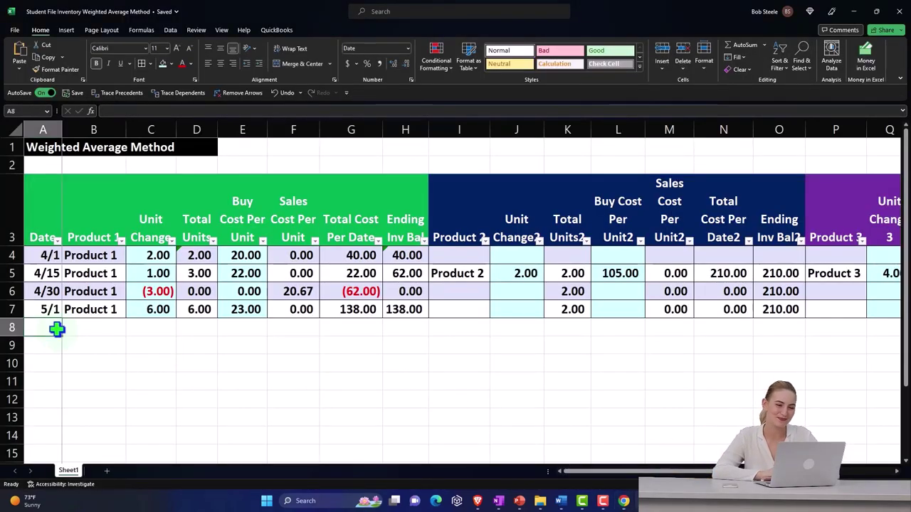
pyautogui.write('5/15')
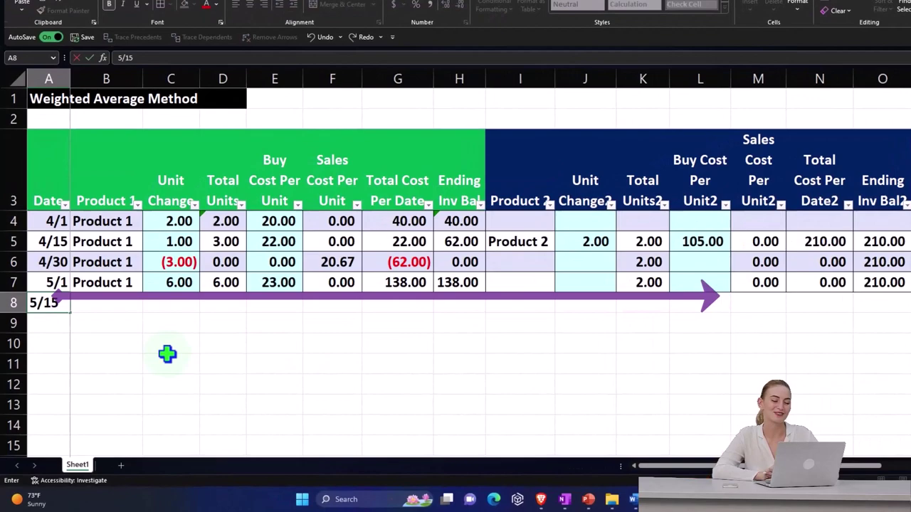
pyautogui.press('Tab')
pyautogui.write('Product 1')
pyautogui.press('Tab')
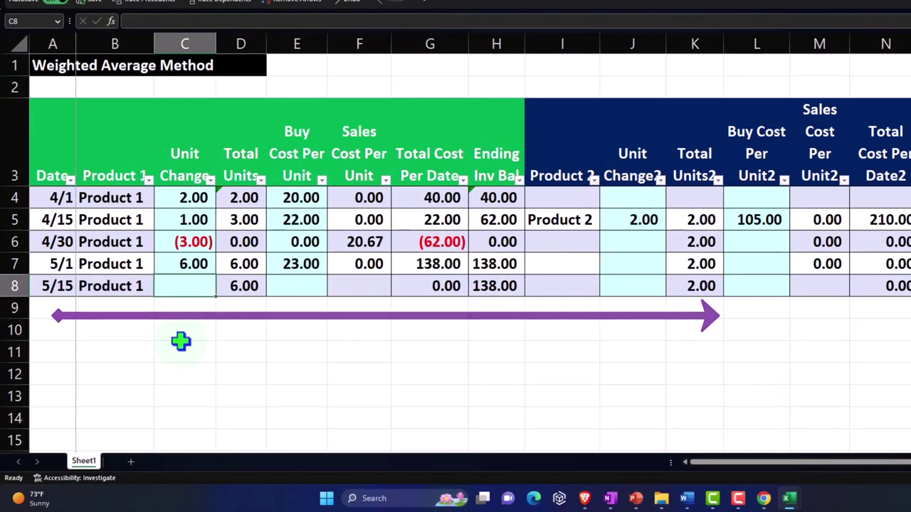
# Step: Enter a unit change of 2 and a buy cost per unit of 27 for Product 1 in the 5/15 row
pyautogui.write('2')
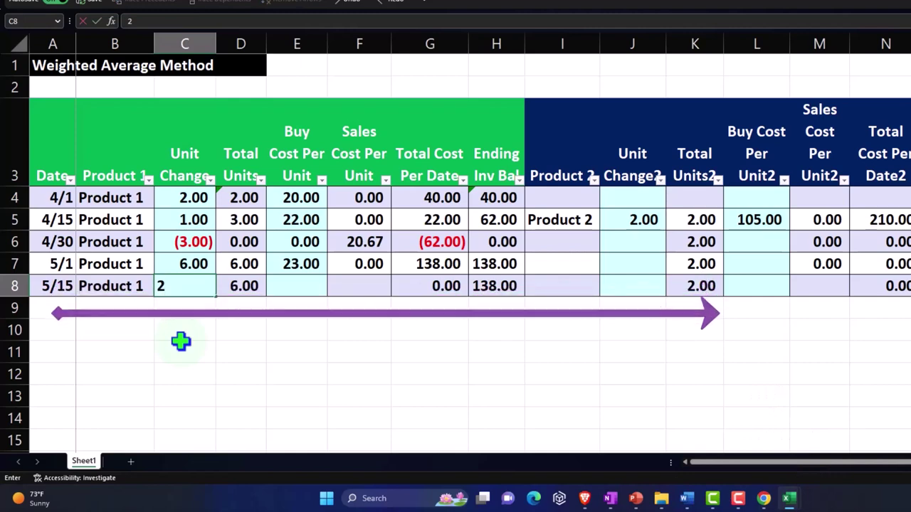
pyautogui.press('Tab')
pyautogui.write('27')
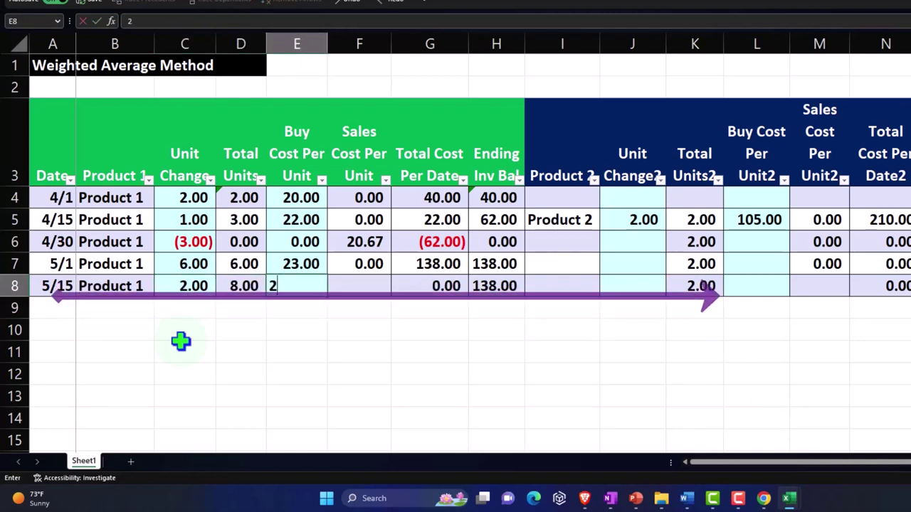
pyautogui.press('Return')
# Step: Review Product 1's buy costs and copy its Sales Cost Per Unit formula from F7 down to F8
pyautogui.click(297, 193)
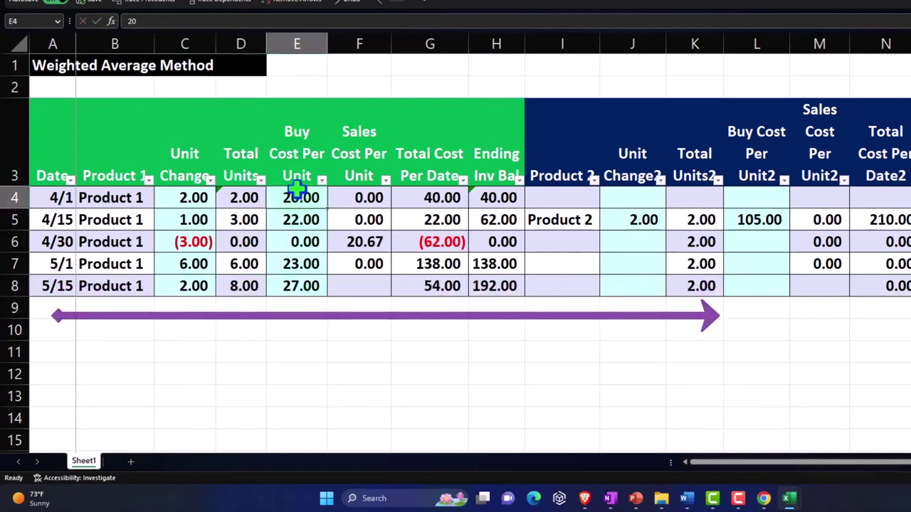
pyautogui.press('Down')
pyautogui.press('Down')
pyautogui.press('Down')
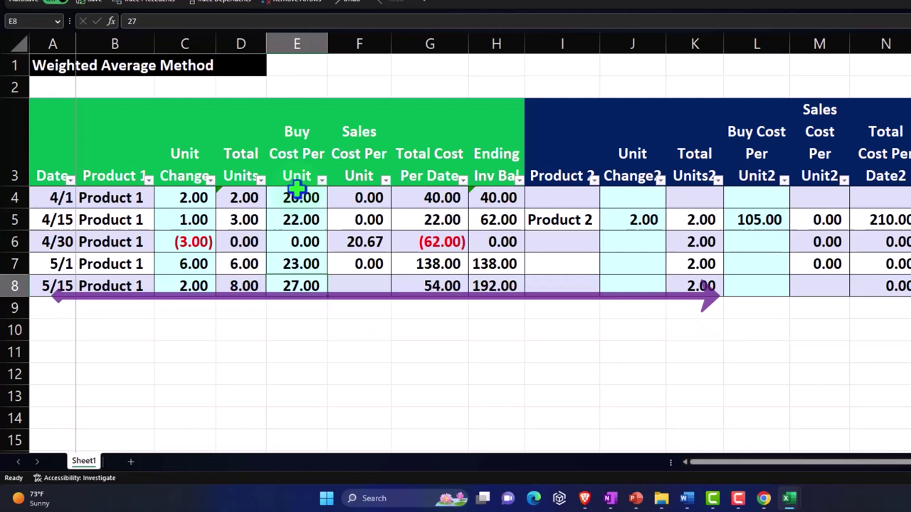
pyautogui.press('Right')
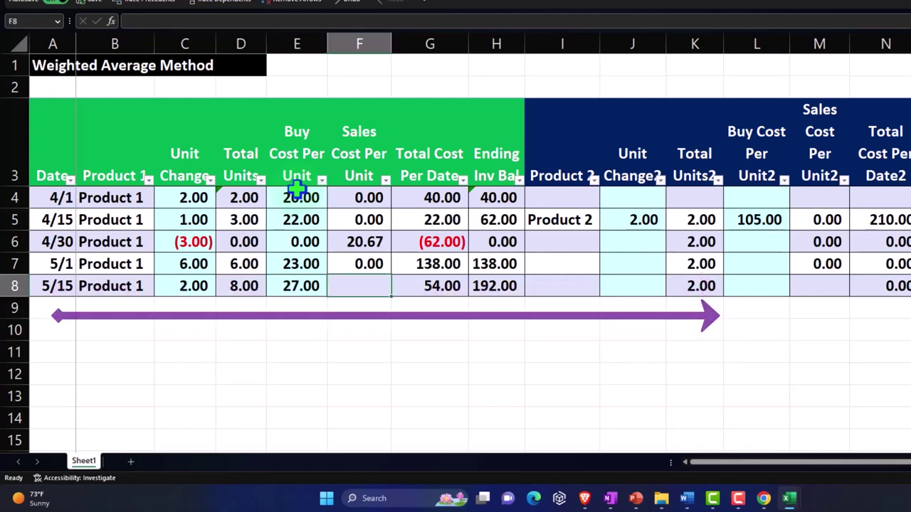
pyautogui.click(386, 269)
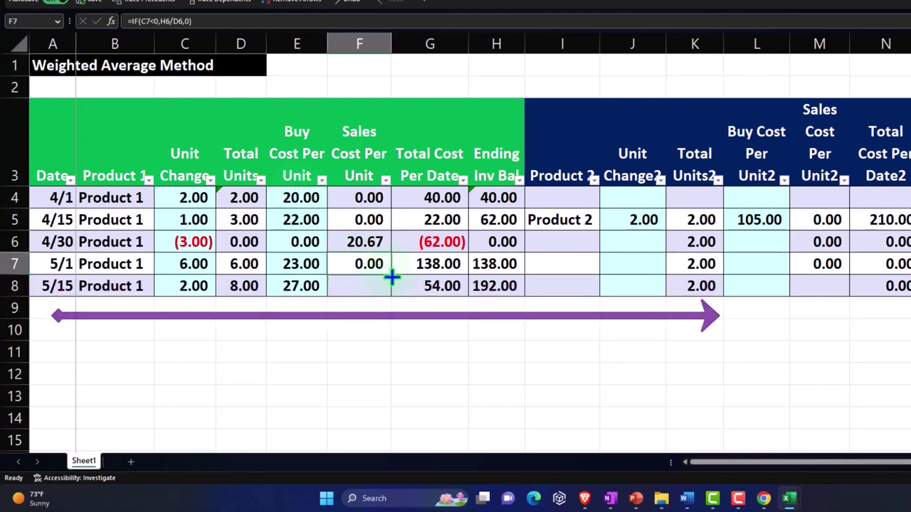
pyautogui.moveTo(392, 277); pyautogui.dragTo(388, 295)
# Step: Check the Total Cost Per Date and Ending Inv Bal formulas for Product 1 in the 5/15 row
pyautogui.click(425, 286)
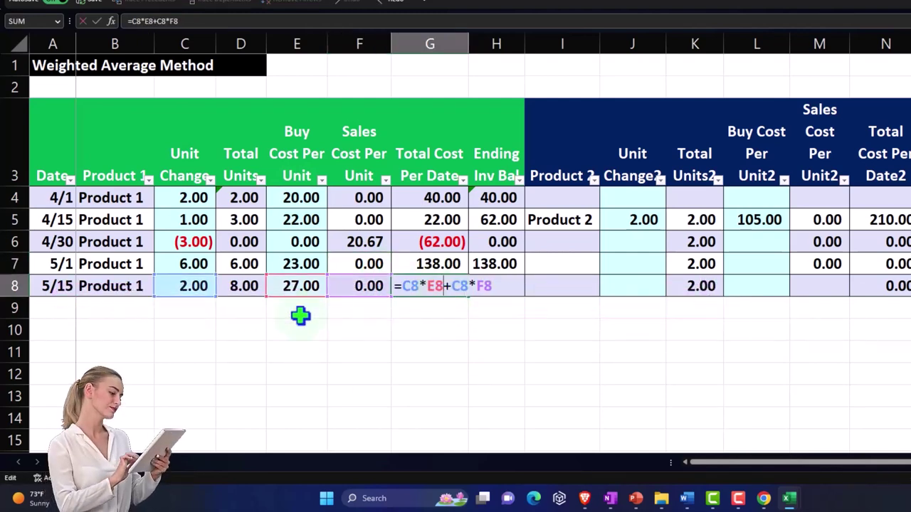
pyautogui.hotkey('ctrl', 'Return')
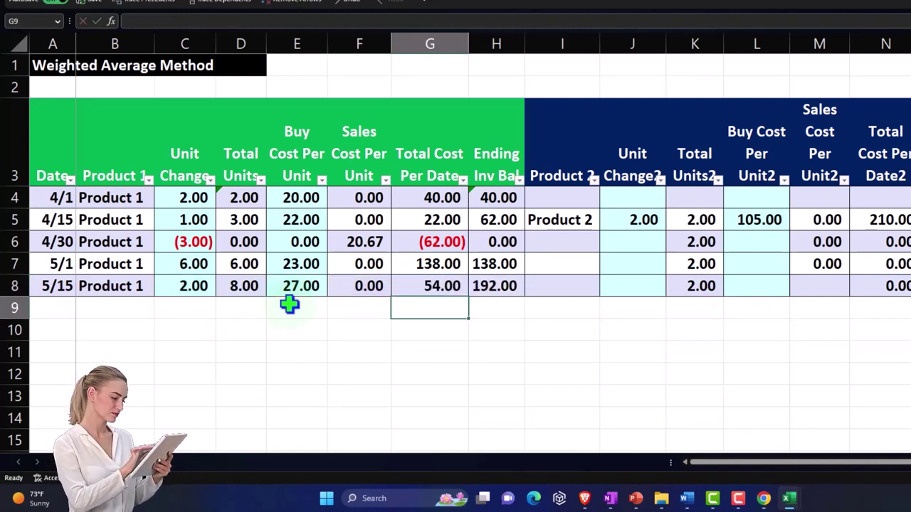
pyautogui.press('Right')
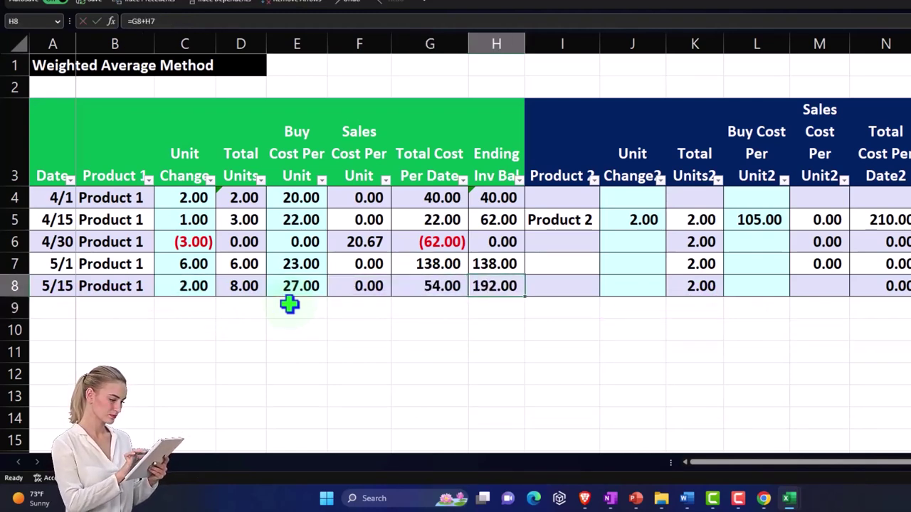
pyautogui.click(515, 264)
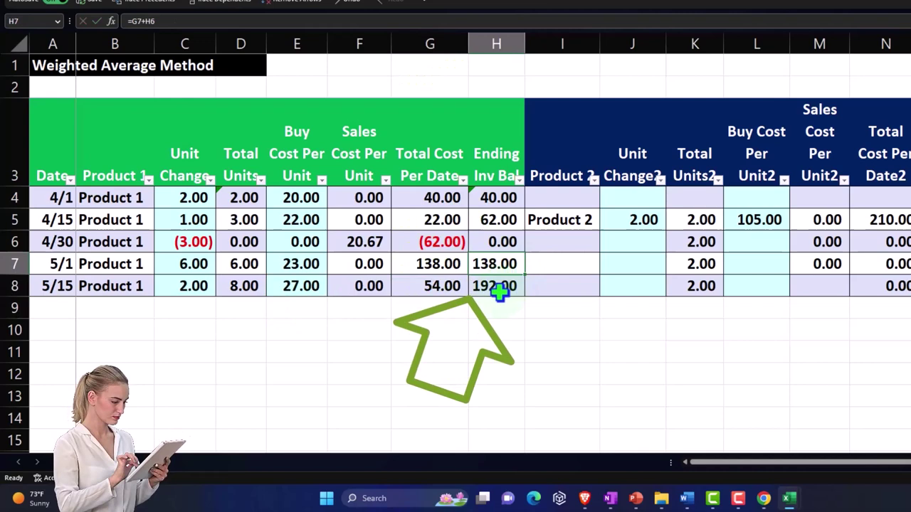
pyautogui.doubleClick(498, 288)
pyautogui.press('Return')
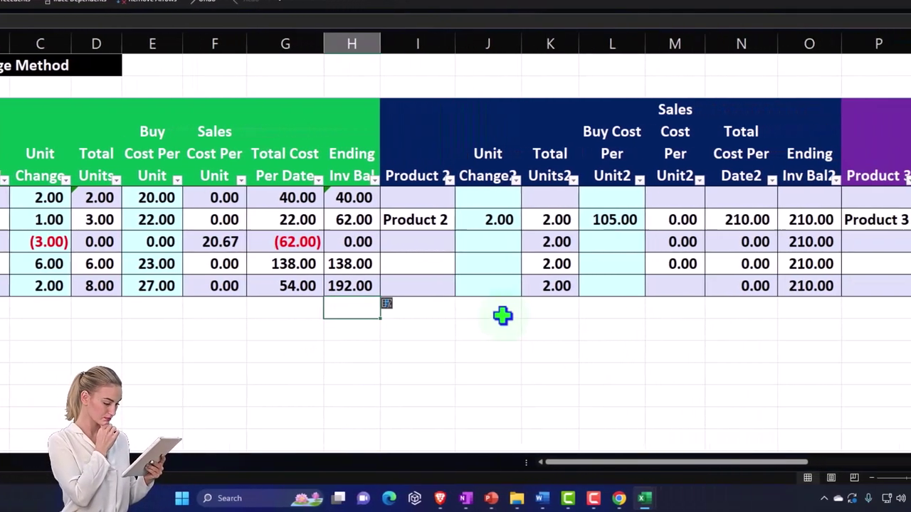
pyautogui.click(386, 288)
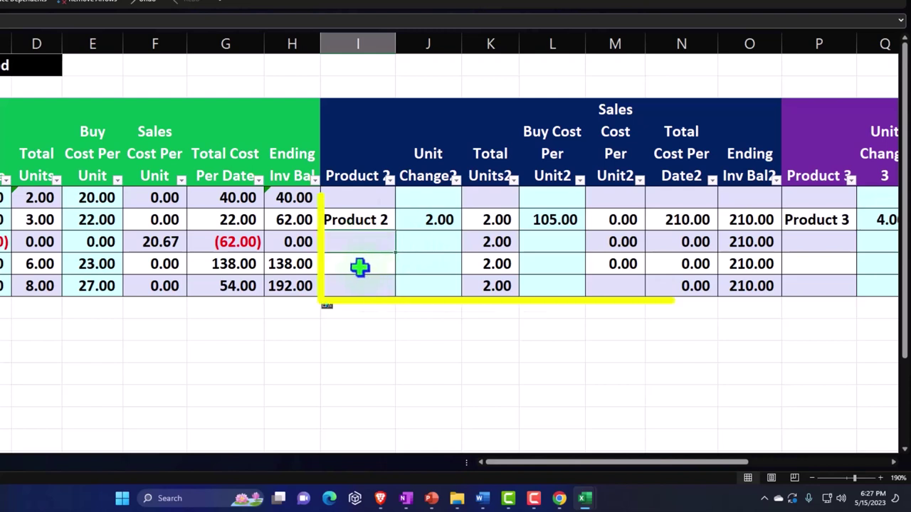
pyautogui.write('Product 2')
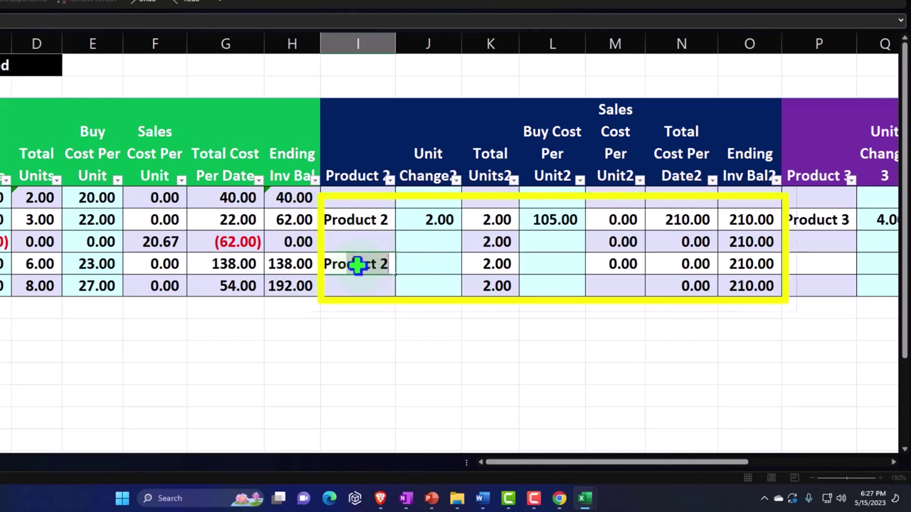
pyautogui.press('Tab')
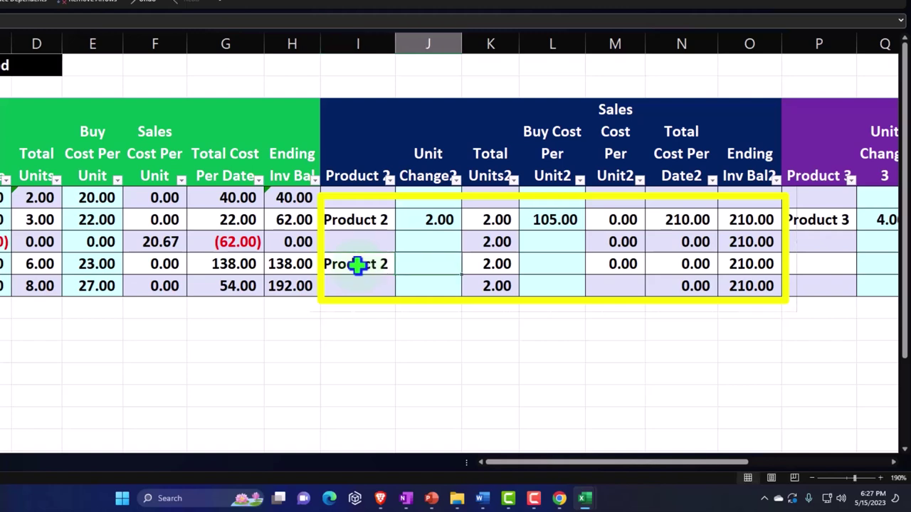
pyautogui.write('3')
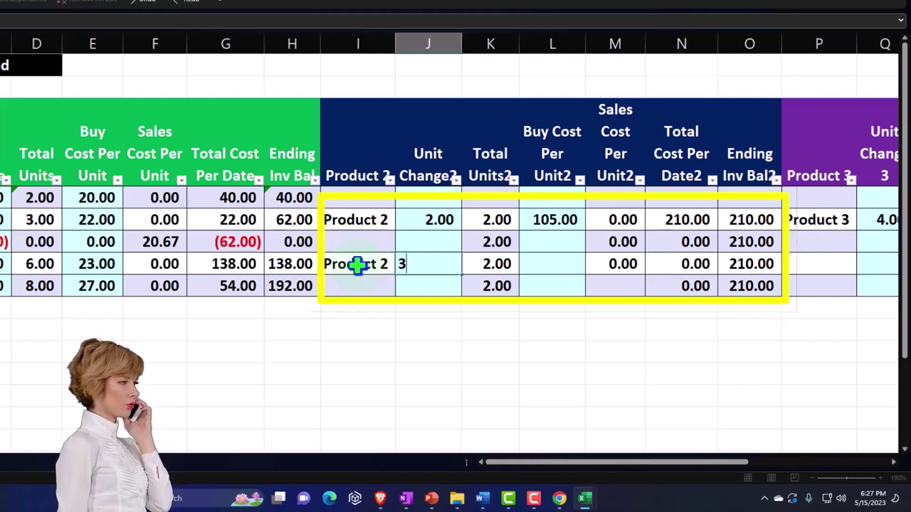
pyautogui.press('Tab')
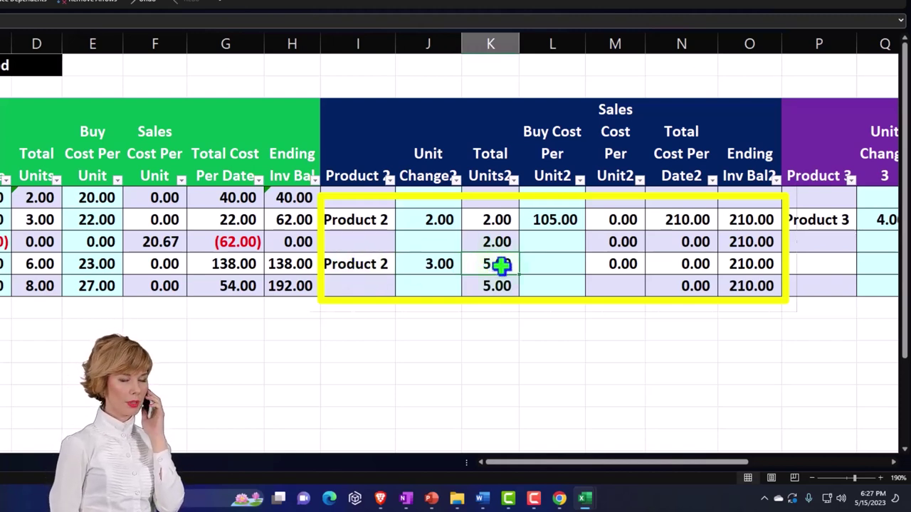
pyautogui.press('Tab')
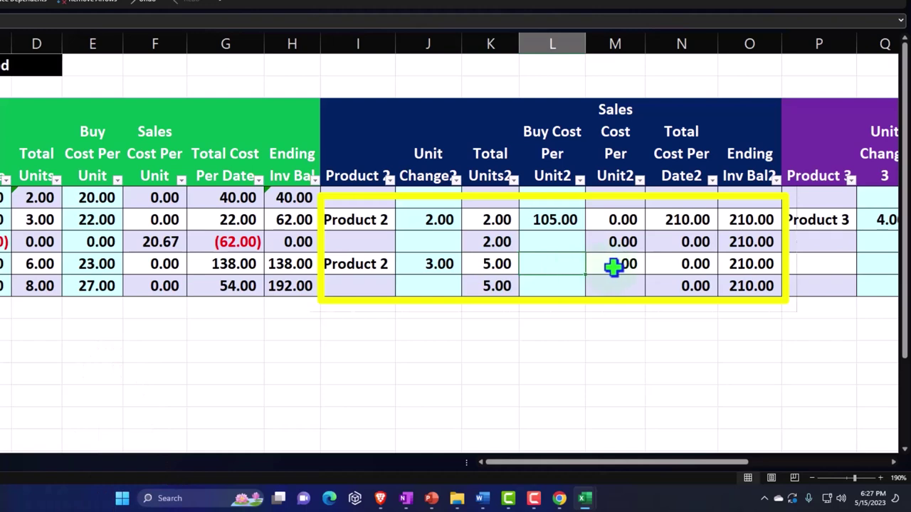
pyautogui.click(378, 264)
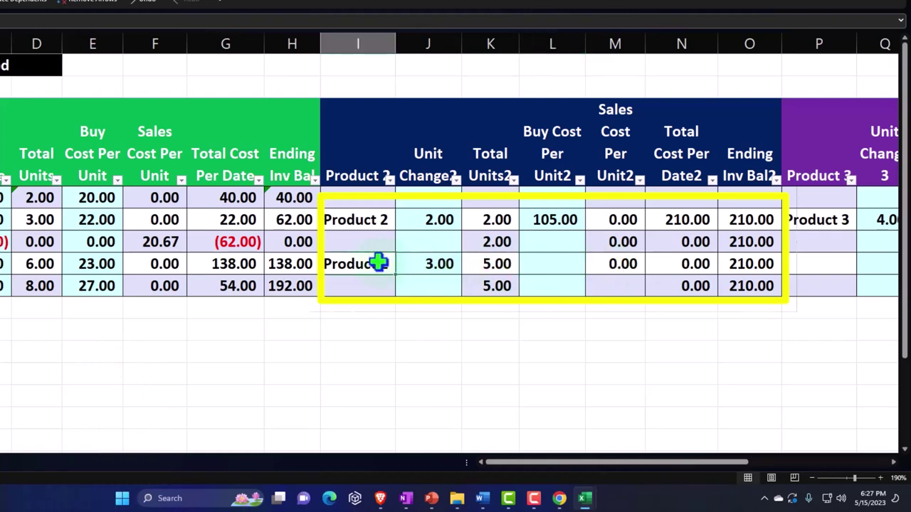
pyautogui.press('Right')
pyautogui.press('Delete')
pyautogui.press('Left')
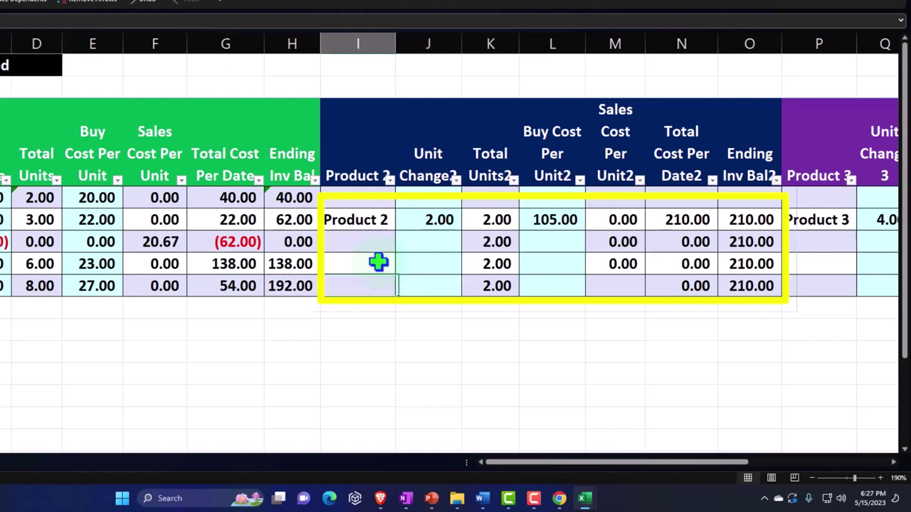
# Step: Enter Product 2 with a unit change of 2 in the 5/15 row
pyautogui.press('Down')
pyautogui.write('P')
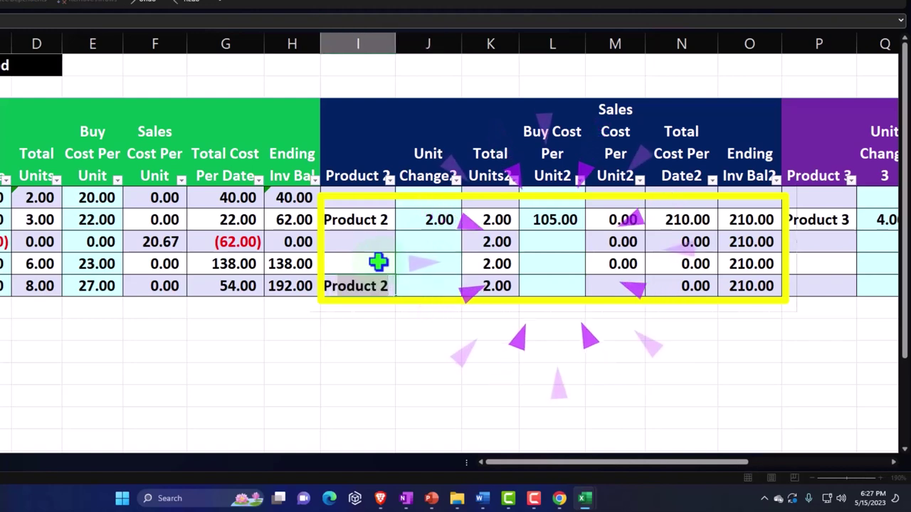
pyautogui.press('Right')
pyautogui.write('2')
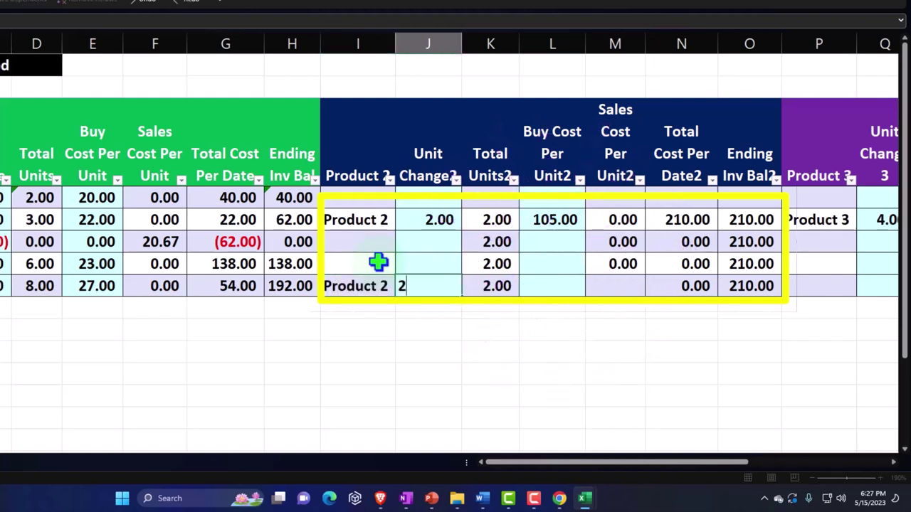
pyautogui.press('Right')
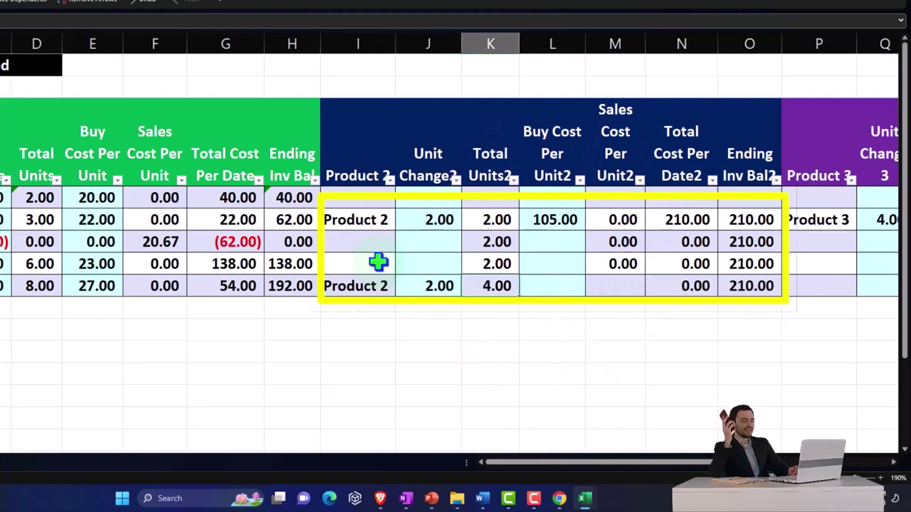
# Step: Copy Product 2's Sales Cost Per Unit2 formula from M7 down to M8 and check its cell references
pyautogui.click(501, 284)
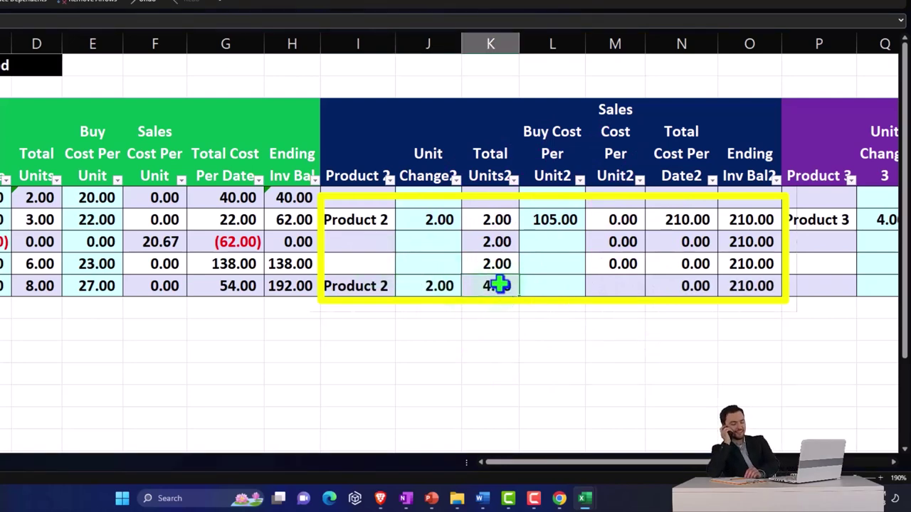
pyautogui.click(562, 286)
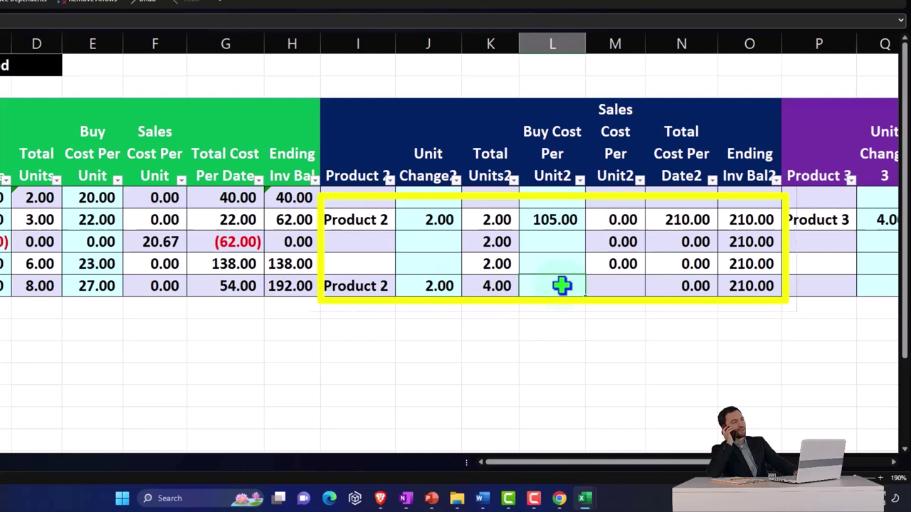
pyautogui.click(633, 286)
pyautogui.click(627, 264)
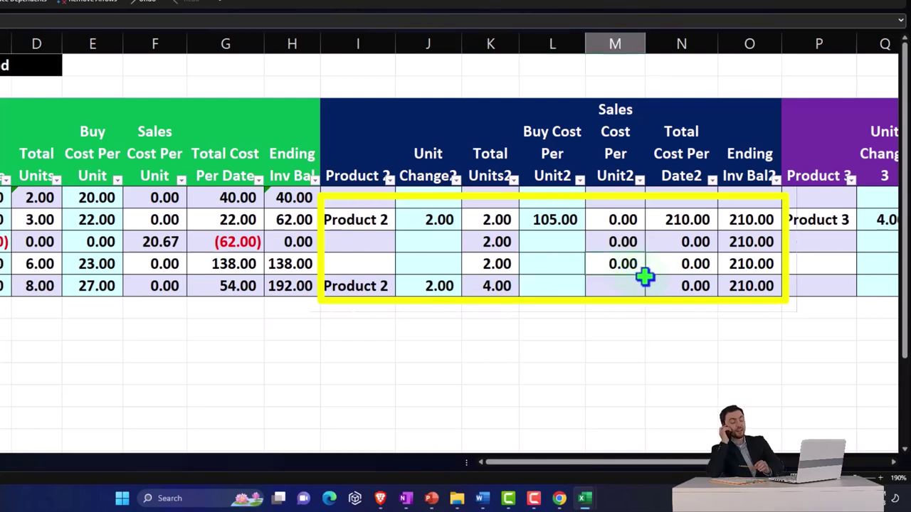
pyautogui.click(644, 286)
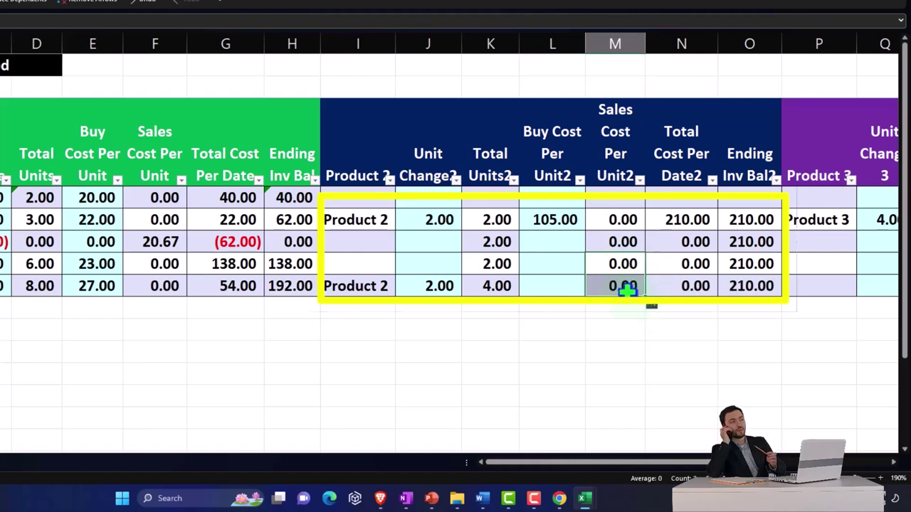
pyautogui.doubleClick(625, 288)
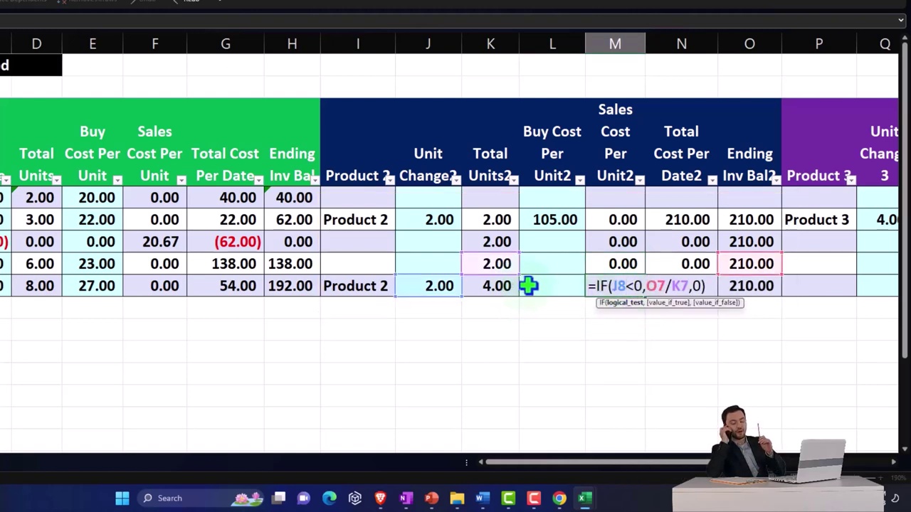
pyautogui.press('Return')
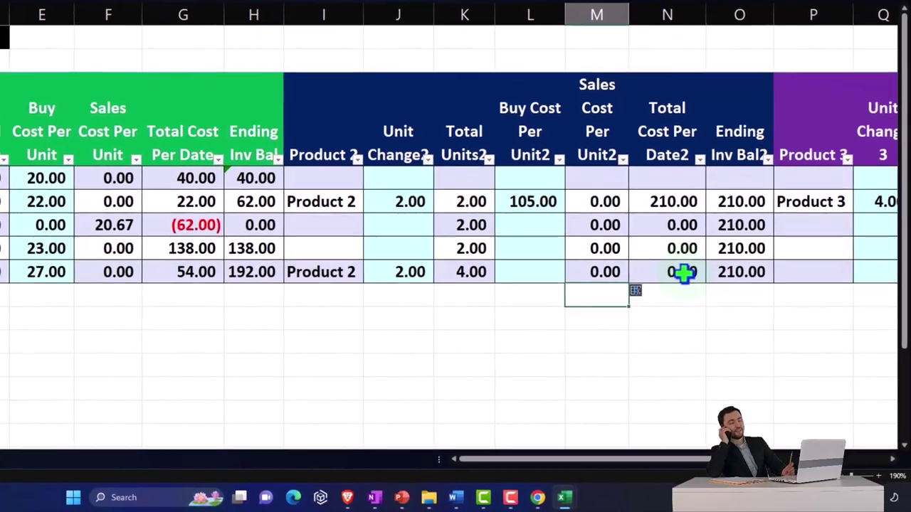
# Step: Check Product 2's Total Cost Per Date2 formula and enter a buy cost per unit of 111 in the 5/15 row
pyautogui.doubleClick(683, 272)
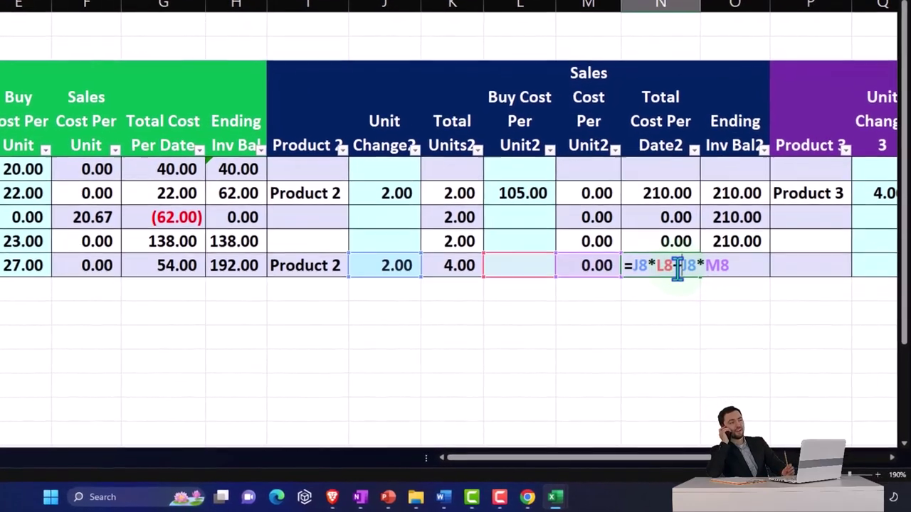
pyautogui.press('Return')
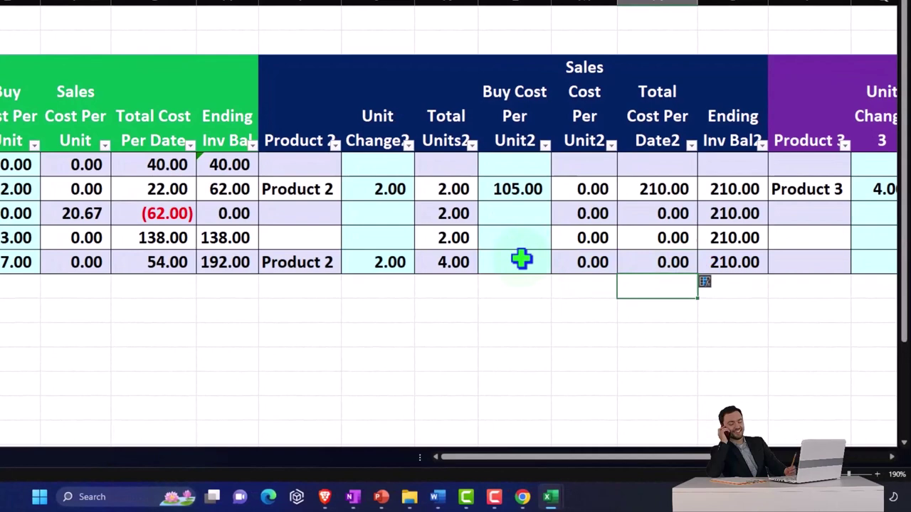
pyautogui.click(521, 259)
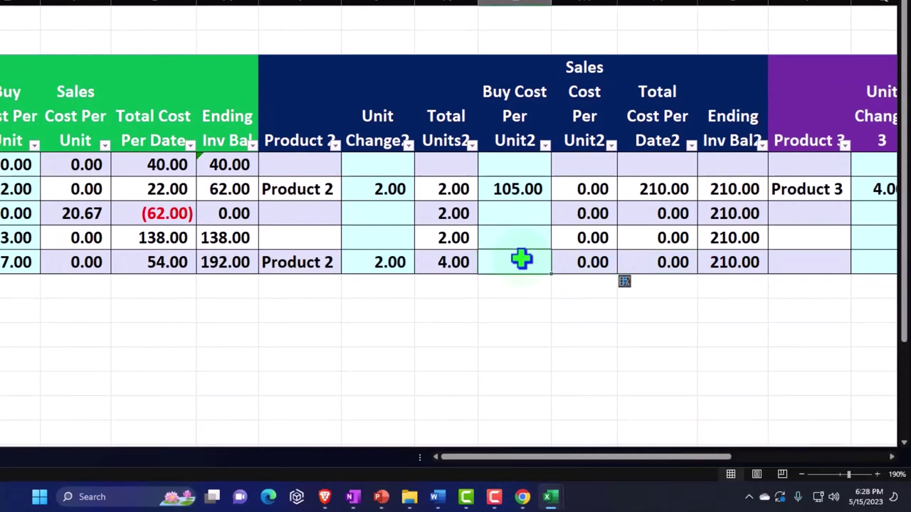
pyautogui.write('111')
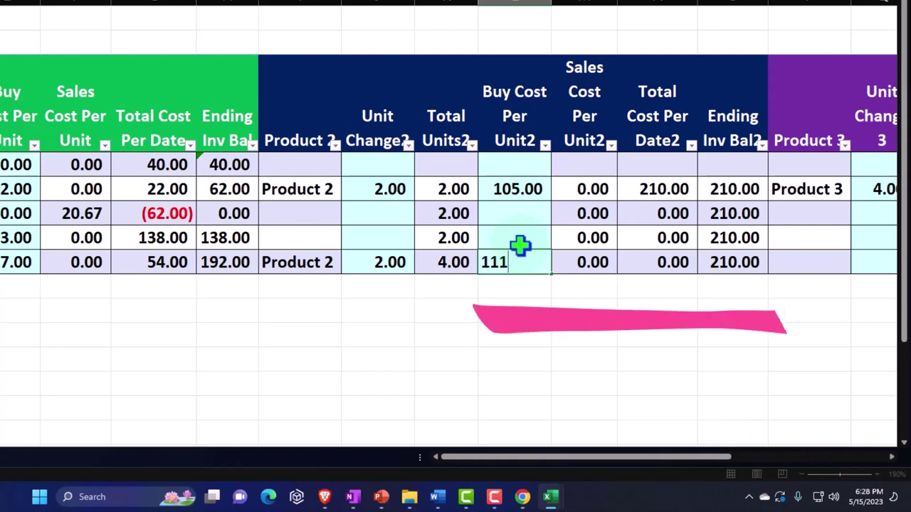
pyautogui.press('Return')
# Step: Review Product 2's buy costs and the 5/15 Total Cost Per Date2 and Ending Inv Bal2 formulas
pyautogui.click(514, 193)
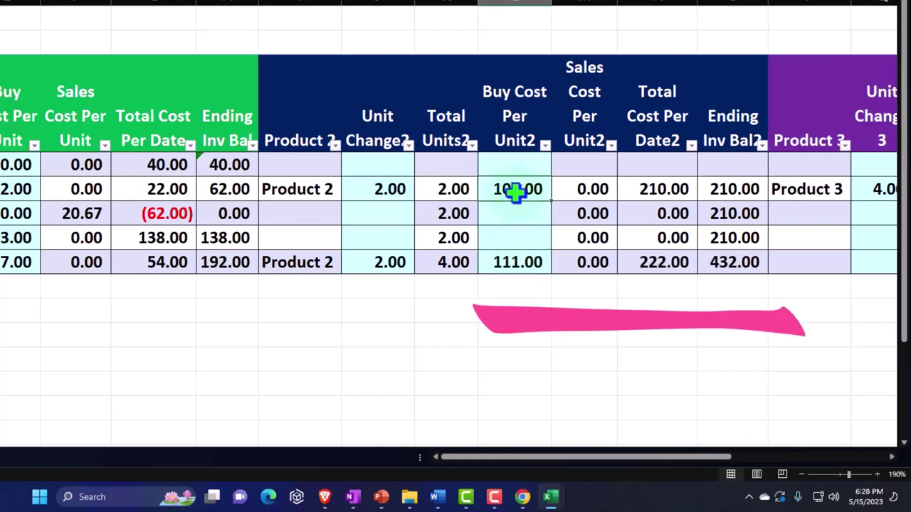
pyautogui.press('Down')
pyautogui.press('Down')
pyautogui.press('Down')
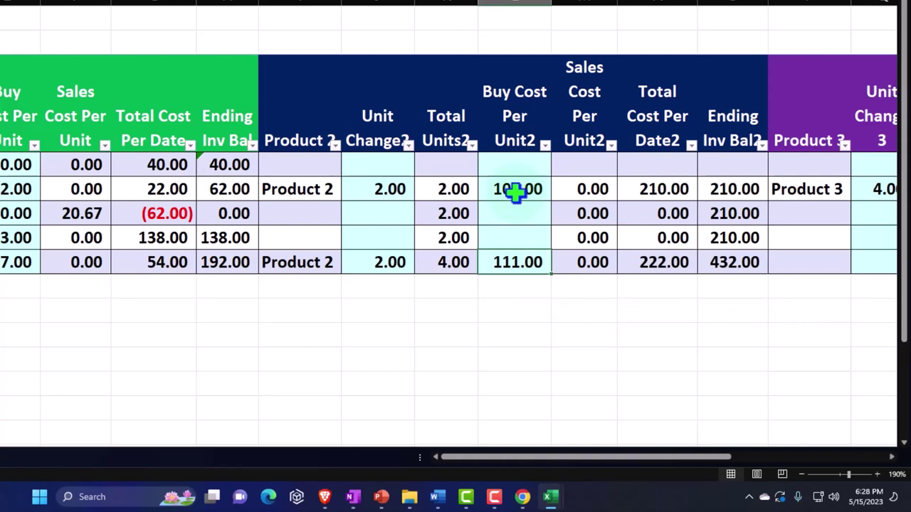
pyautogui.press('Right')
pyautogui.press('Right')
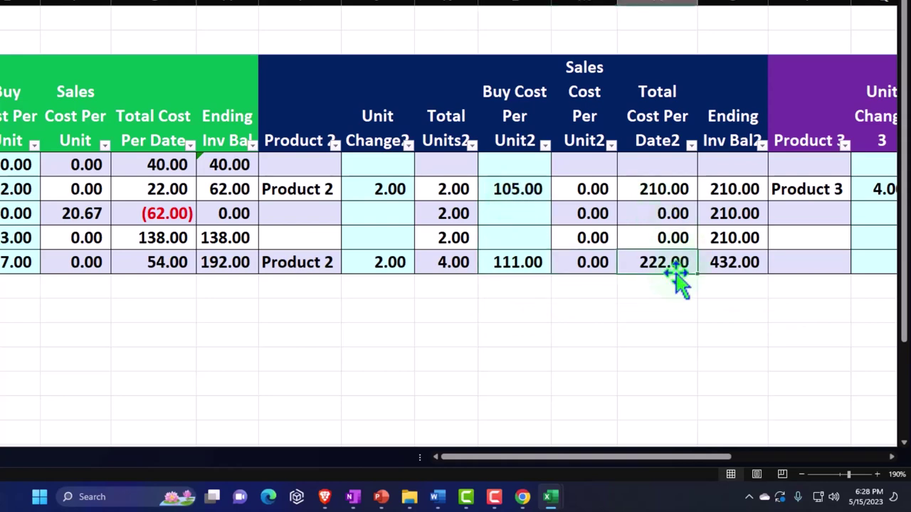
pyautogui.doubleClick(660, 263)
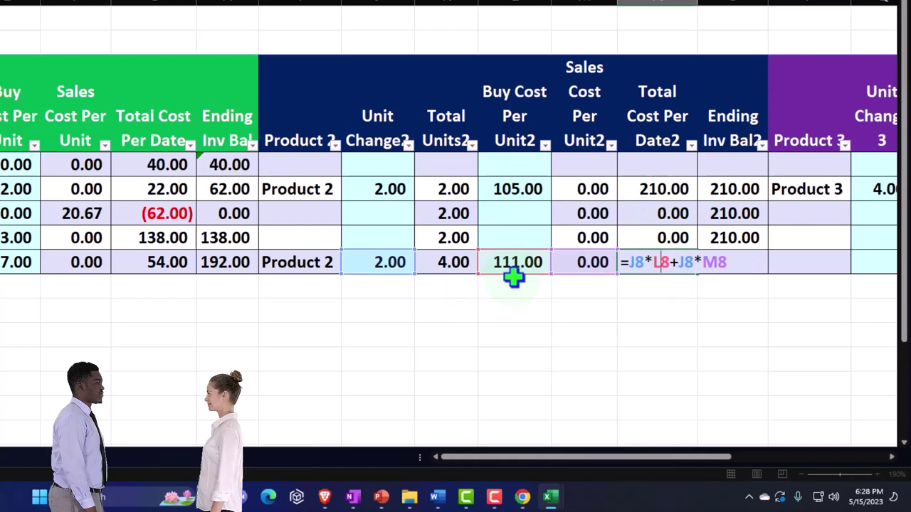
pyautogui.press('Return')
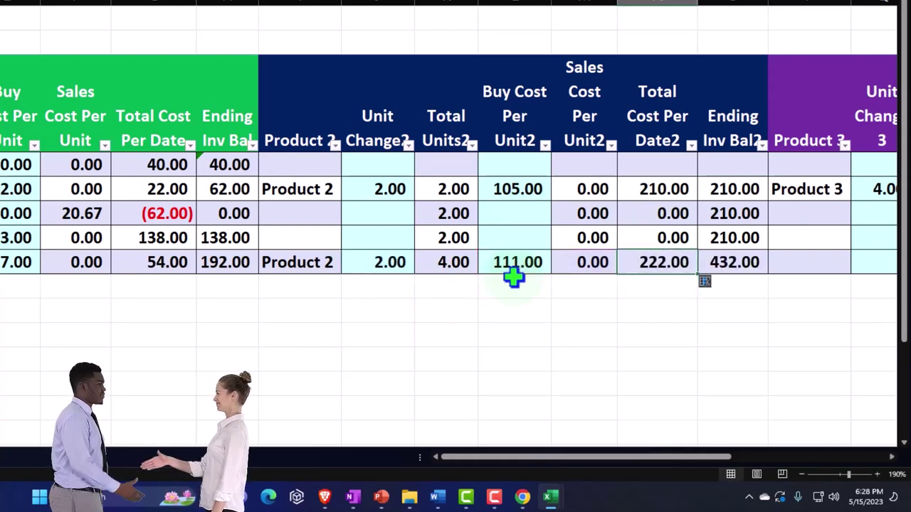
pyautogui.press('Right')
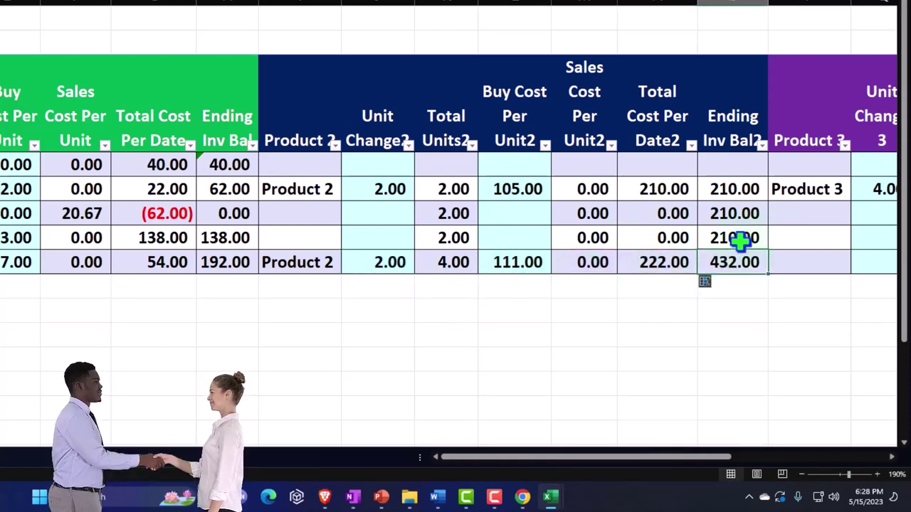
pyautogui.doubleClick(733, 262)
pyautogui.press('Escape')
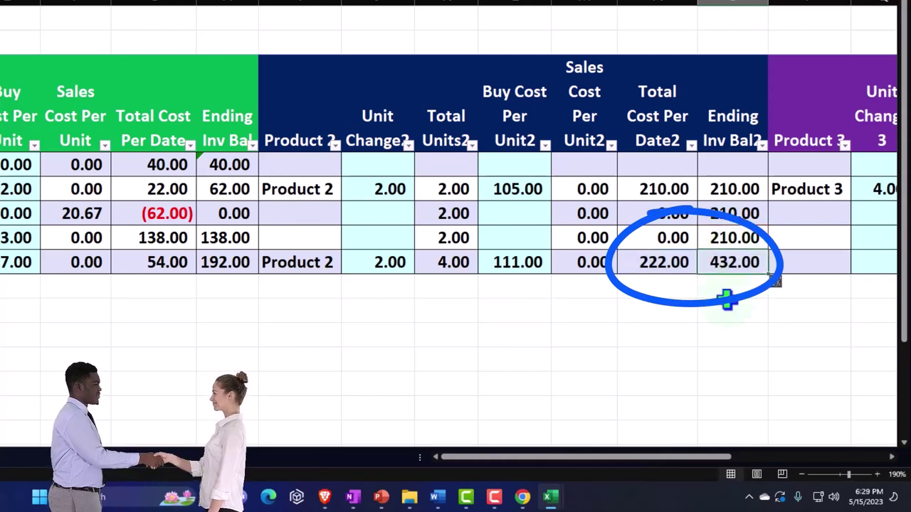
# Step: Enter Product 3 with a unit change of 3 and a buy cost per unit of 675 in the 5/15 row
pyautogui.press('Right')
pyautogui.press('Right')
pyautogui.press('Right')
pyautogui.press('Right')
pyautogui.press('Right')
pyautogui.press('Right')
pyautogui.press('Right')
pyautogui.press('Right')
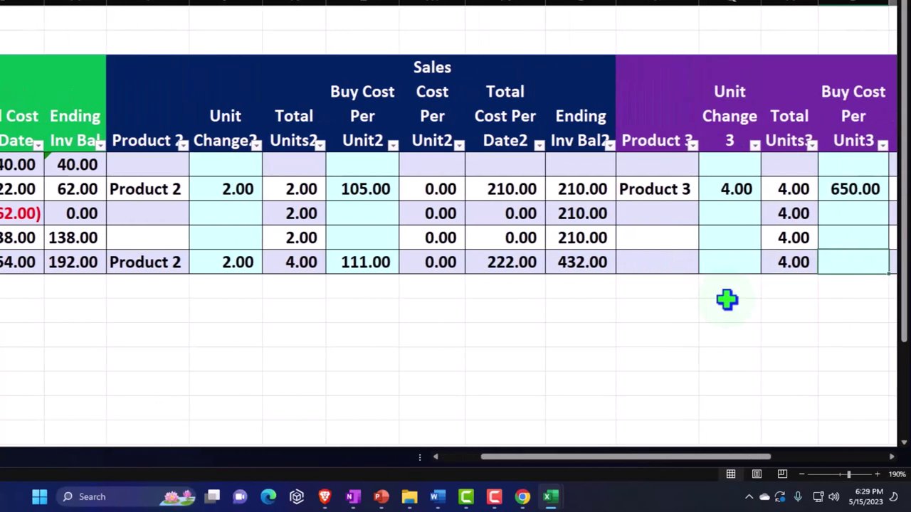
pyautogui.press('Right')
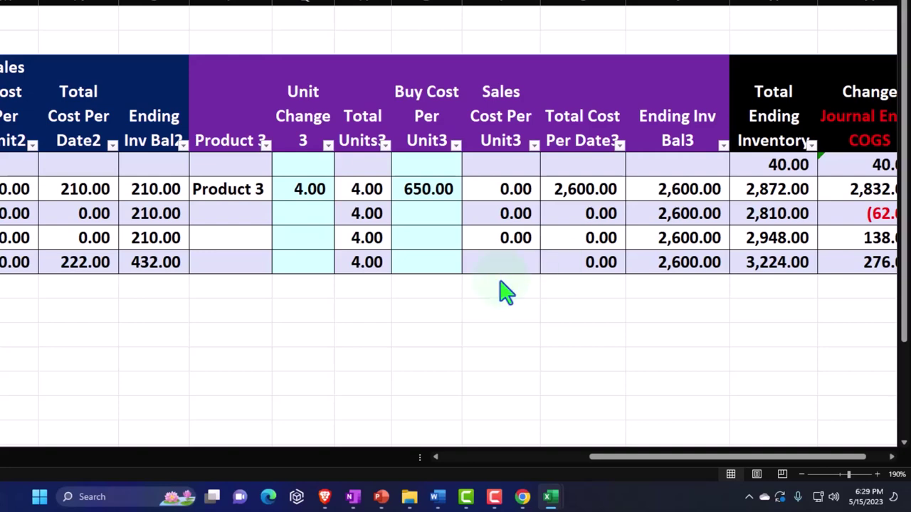
pyautogui.press('Left')
pyautogui.click(223, 262)
pyautogui.write('Product 3')
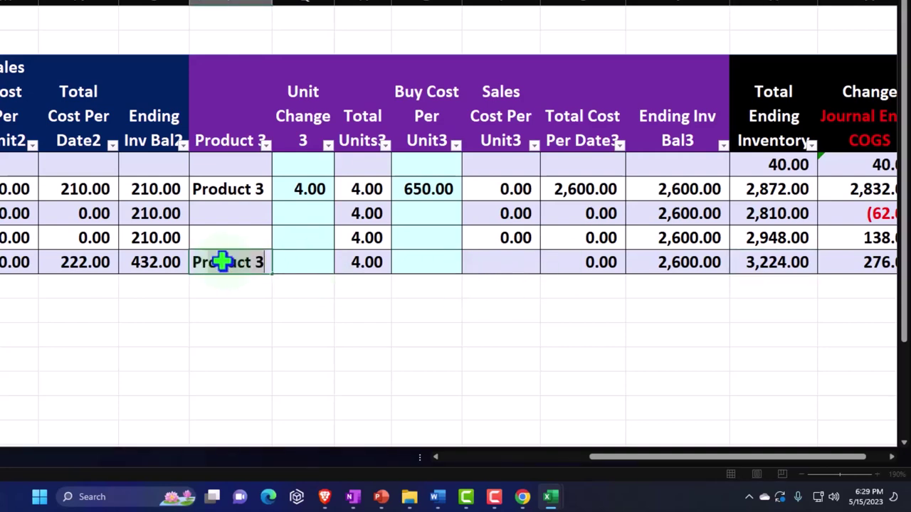
pyautogui.press('Tab')
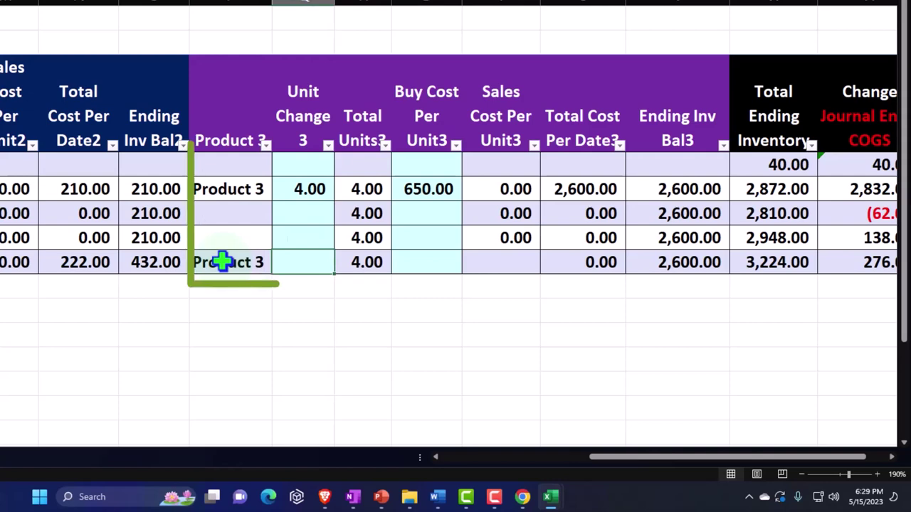
pyautogui.write('3')
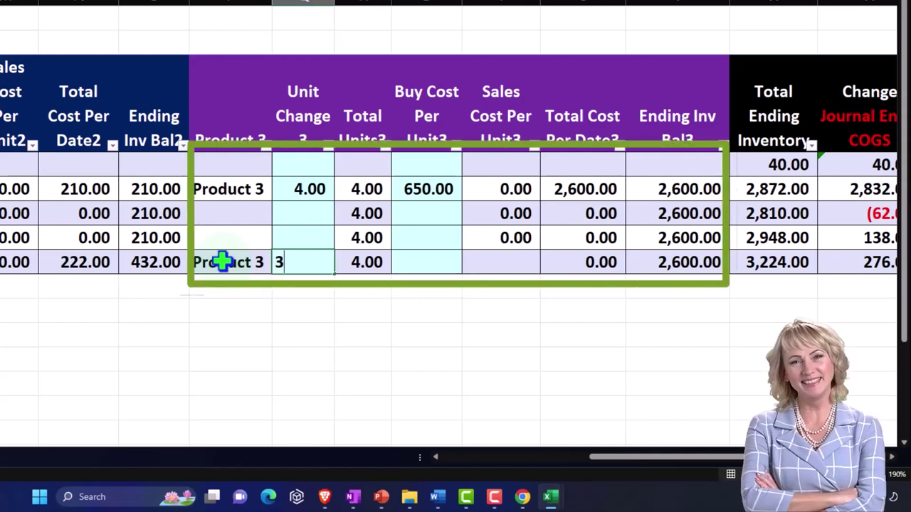
pyautogui.press('Tab')
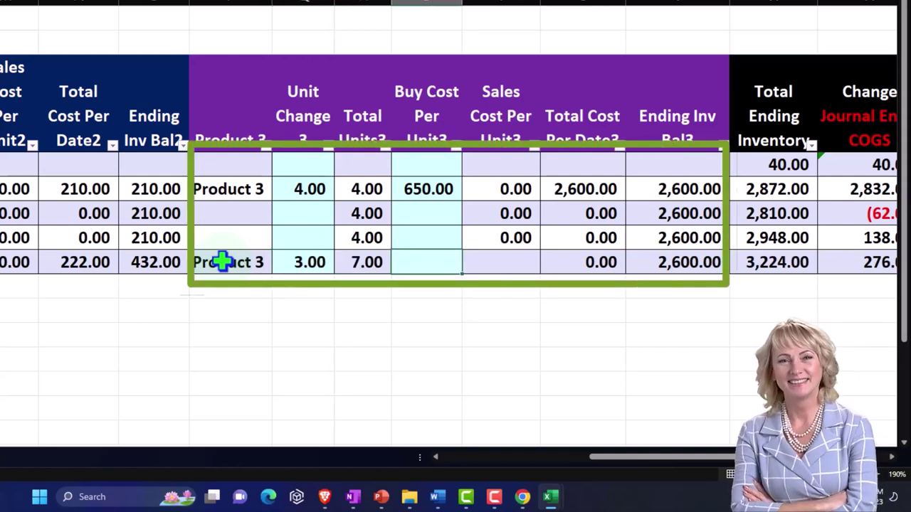
pyautogui.write('675')
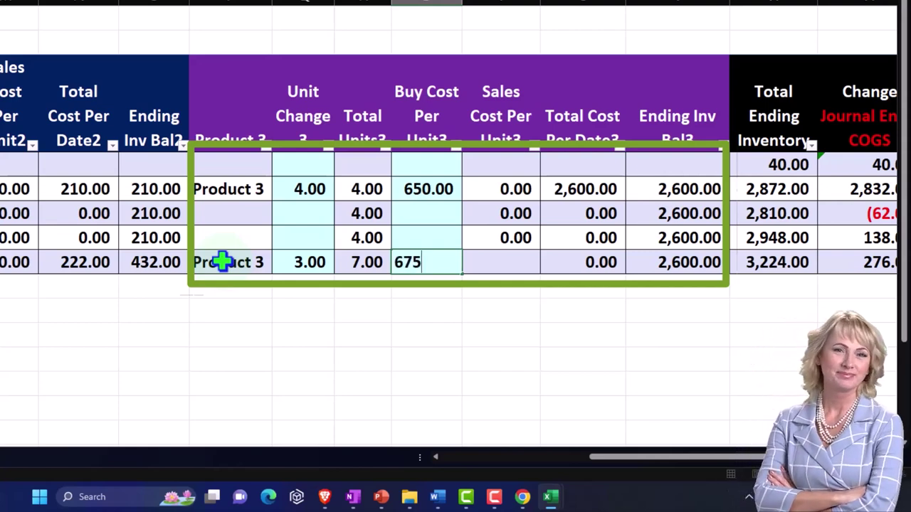
pyautogui.press('Tab')
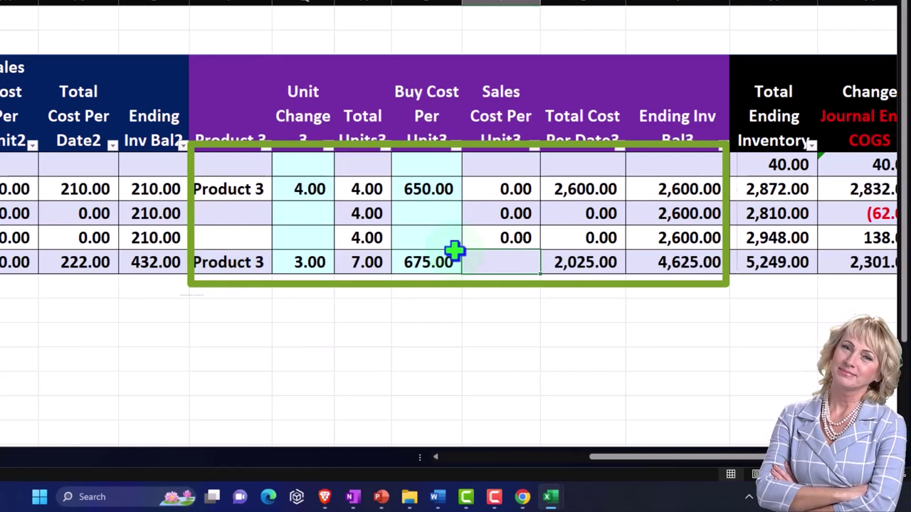
# Step: Copy Product 3's Sales Cost Per Unit3 formula from T7 down to T8 and check the adjacent total cost and ending balance formulas
pyautogui.click(508, 241)
pyautogui.moveTo(541, 251); pyautogui.dragTo(542, 267)
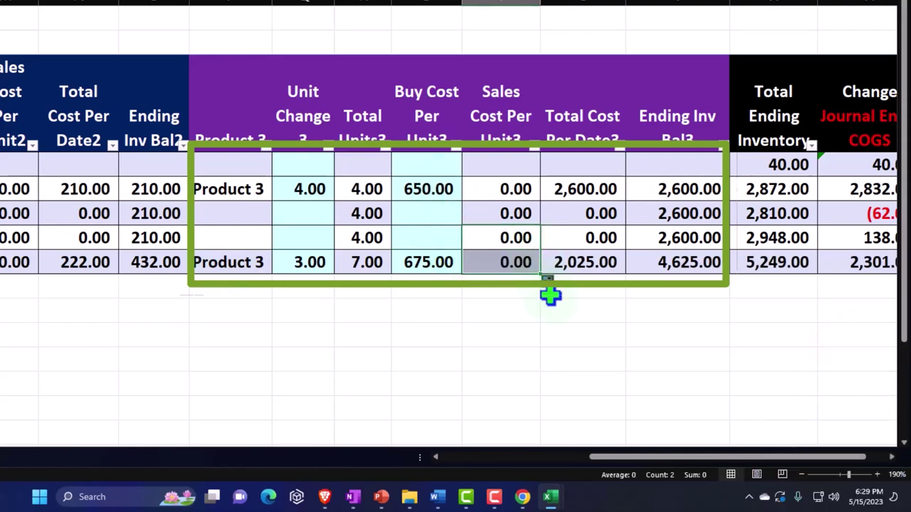
pyautogui.doubleClick(585, 261)
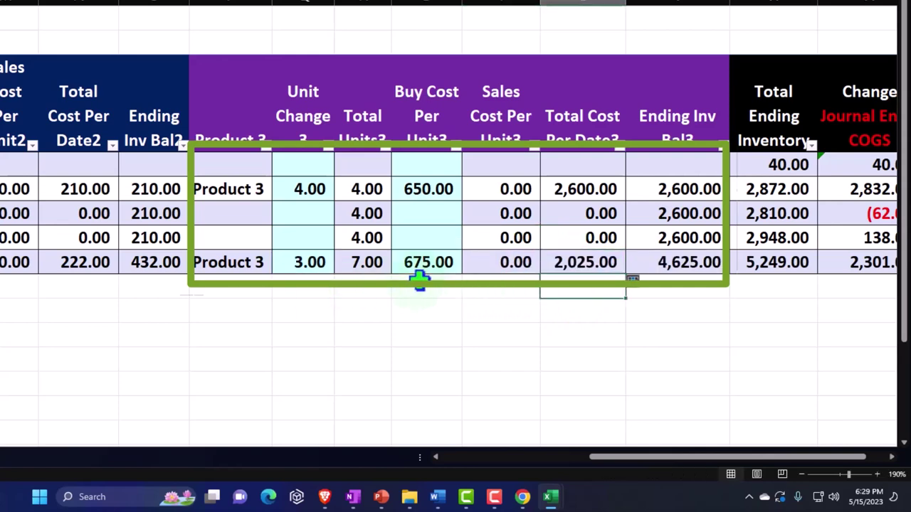
pyautogui.doubleClick(663, 262)
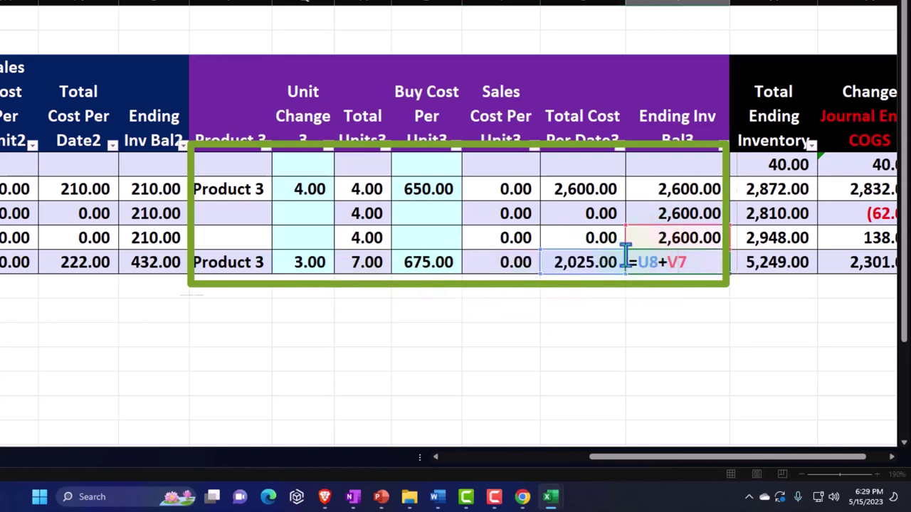
pyautogui.press('Return')
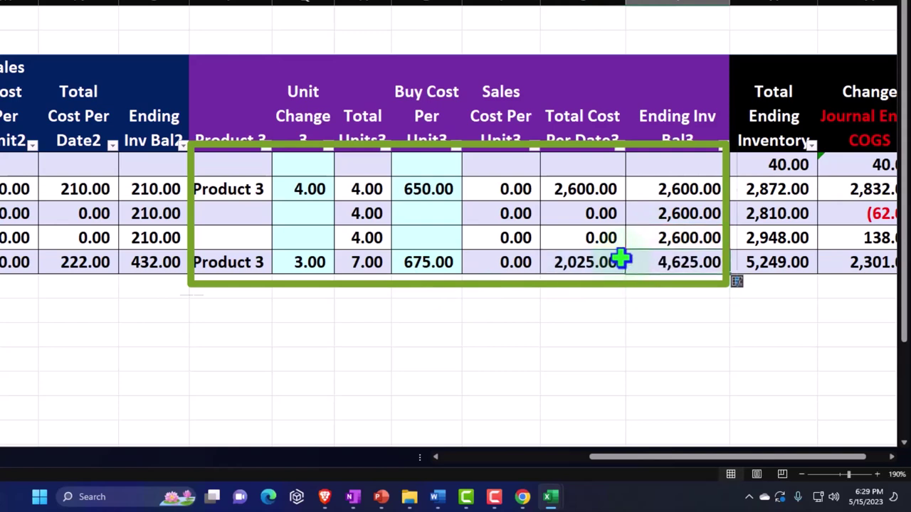
# Step: Check the Total Ending Inventory and Change Journal Entry COGS formulas in the 5/15 row
pyautogui.press('Right')
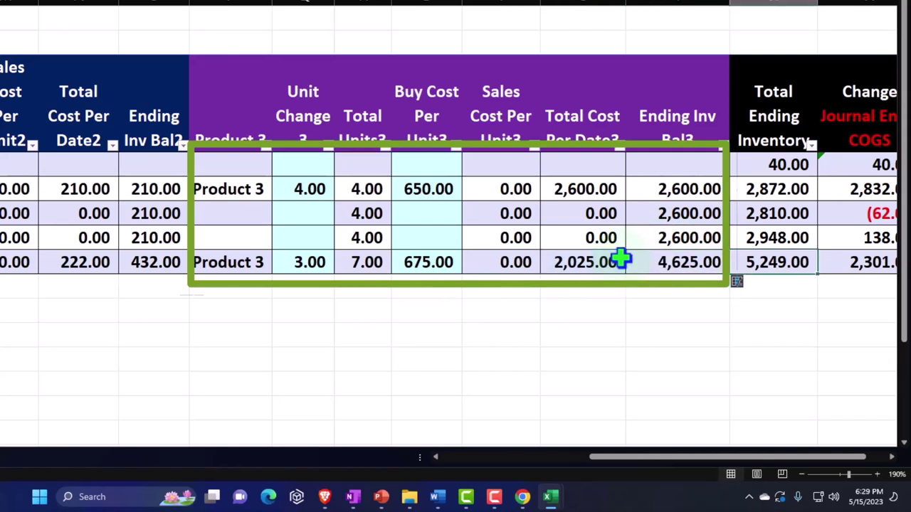
pyautogui.doubleClick(791, 262)
pyautogui.moveTo(744, 457); pyautogui.dragTo(786, 455)
pyautogui.press('Return')
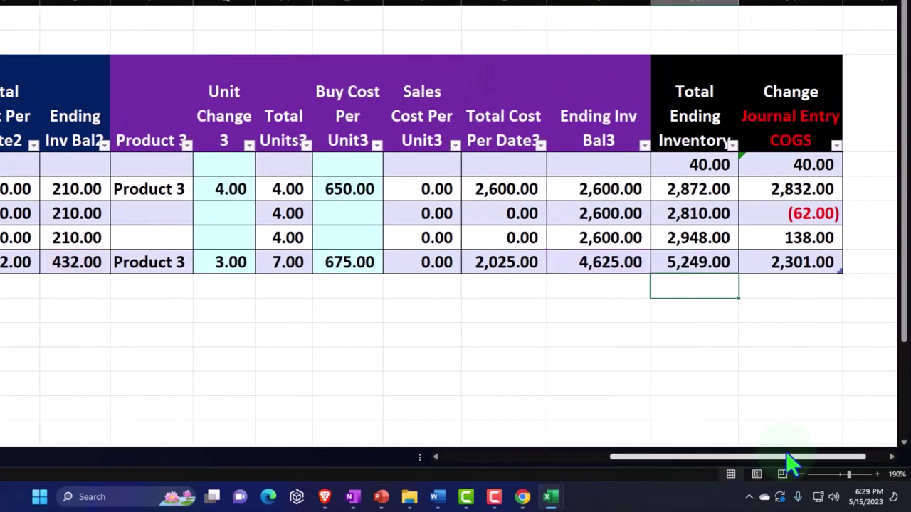
pyautogui.doubleClick(802, 265)
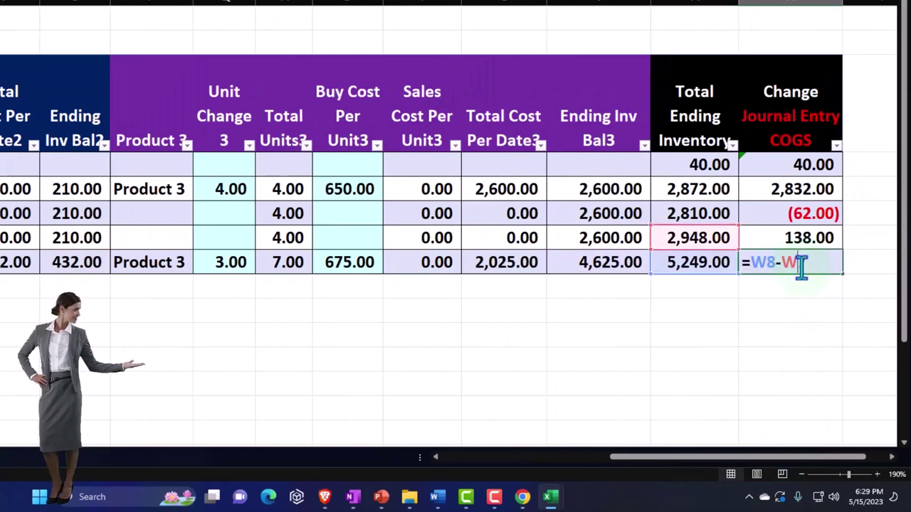
pyautogui.press('Return')
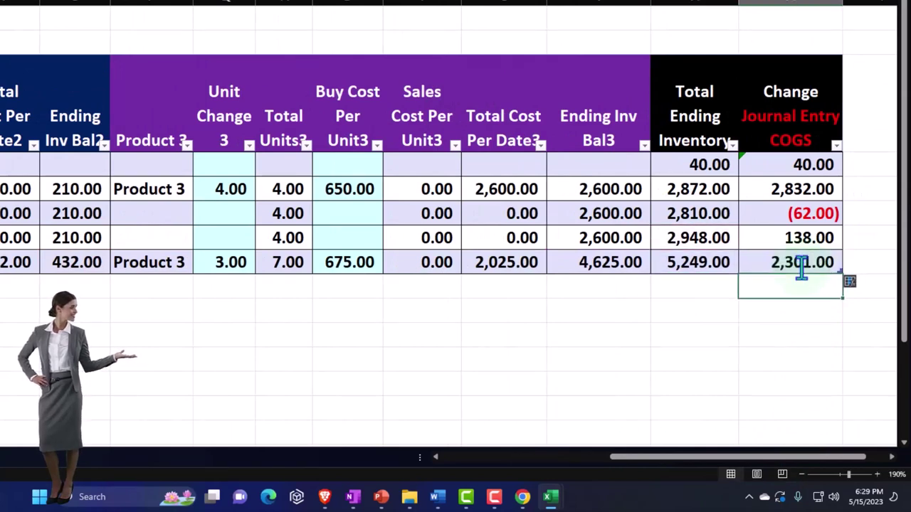
pyautogui.click(802, 265)
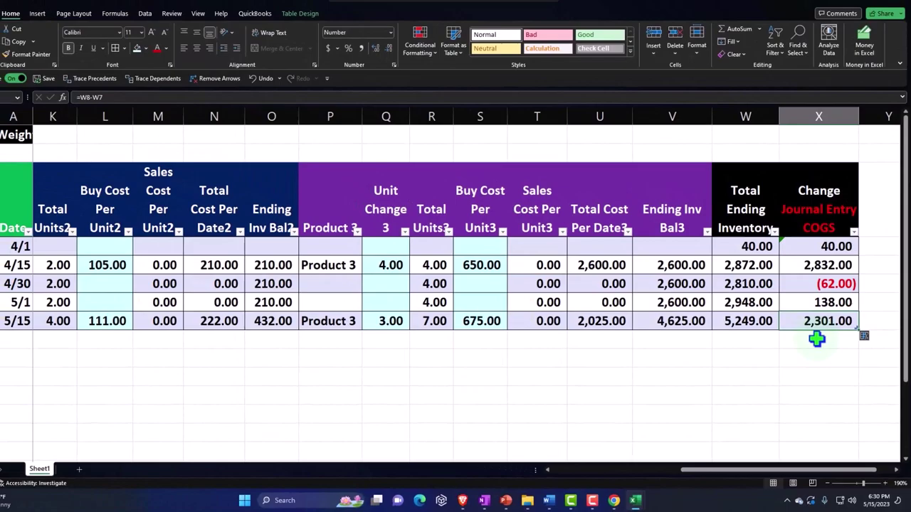
# Step: Switch to QuickBooks in the browser and start a new expense with Vendor 1 as the payee
pyautogui.moveTo(613, 501)
pyautogui.click(611, 442)
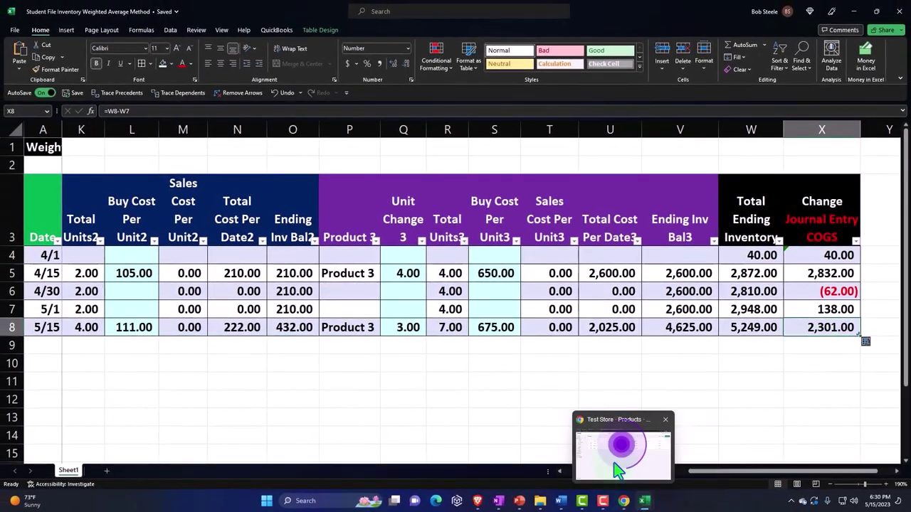
pyautogui.click(155, 10)
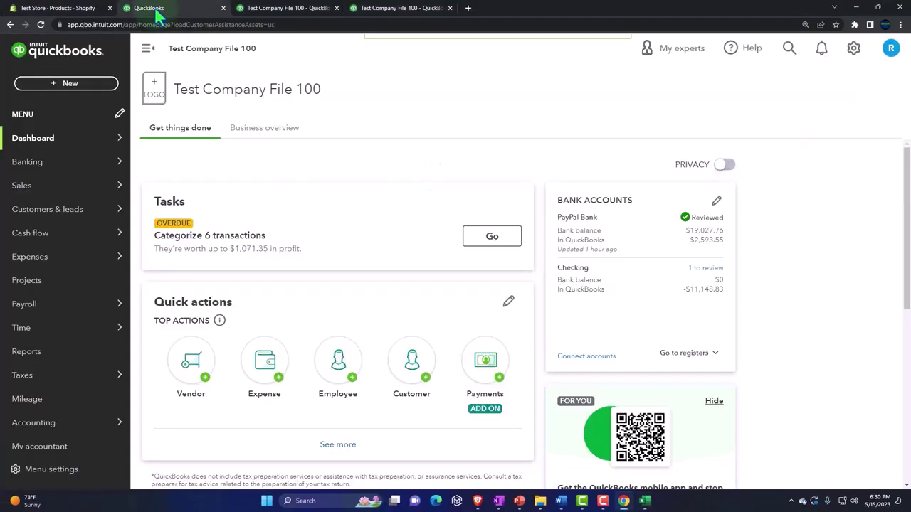
pyautogui.click(85, 85)
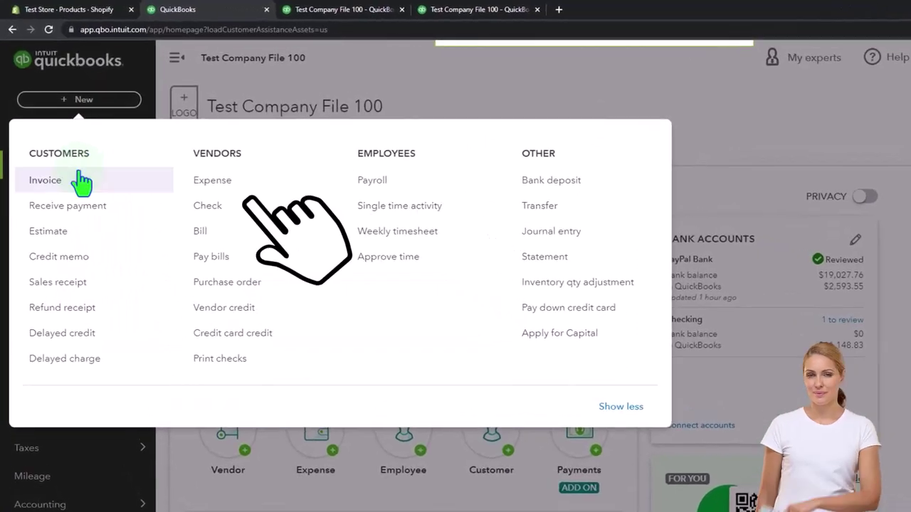
pyautogui.click(201, 181)
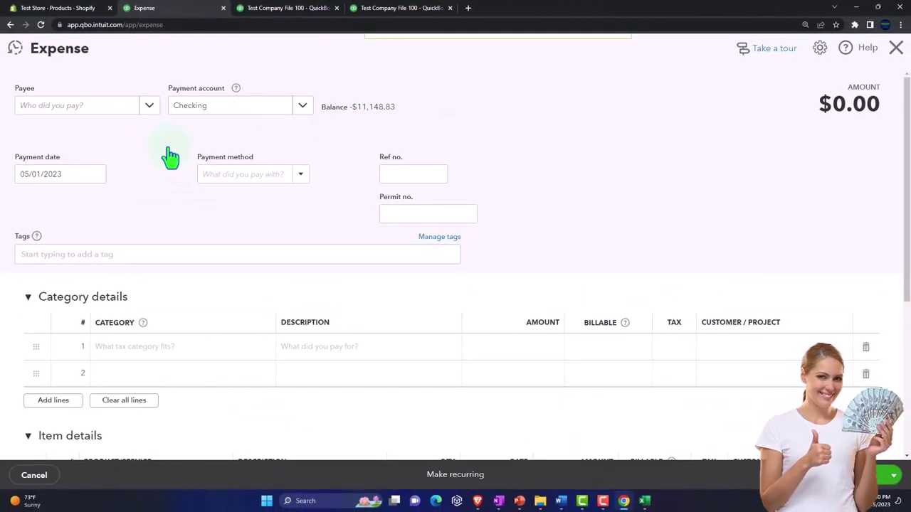
pyautogui.click(151, 107)
pyautogui.click(64, 181)
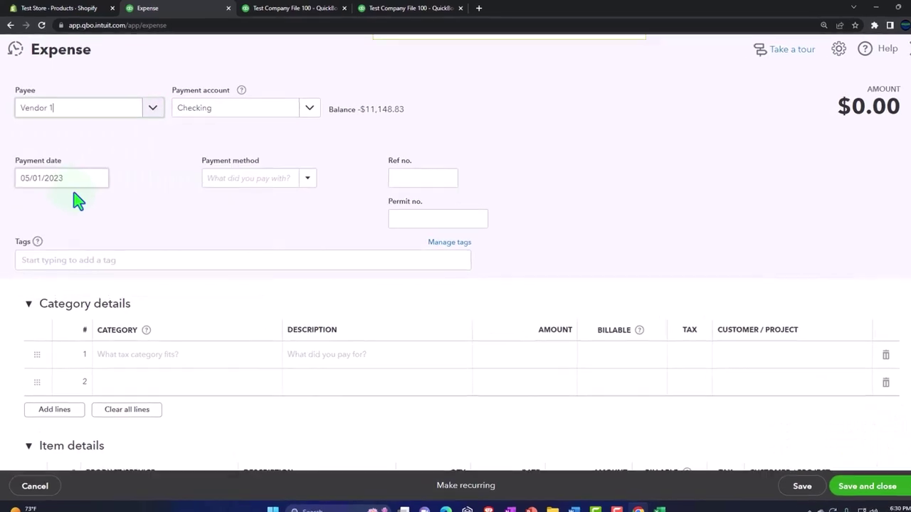
# Step: Set the expense's payment date to 05/15/2023
pyautogui.click(75, 184)
pyautogui.write('5')
pyautogui.press('Return')
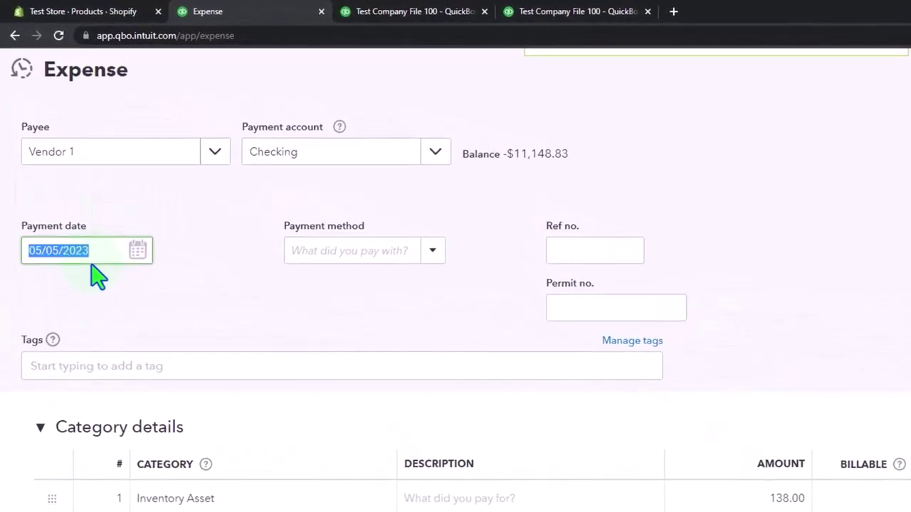
pyautogui.write('8')
pyautogui.press('Return')
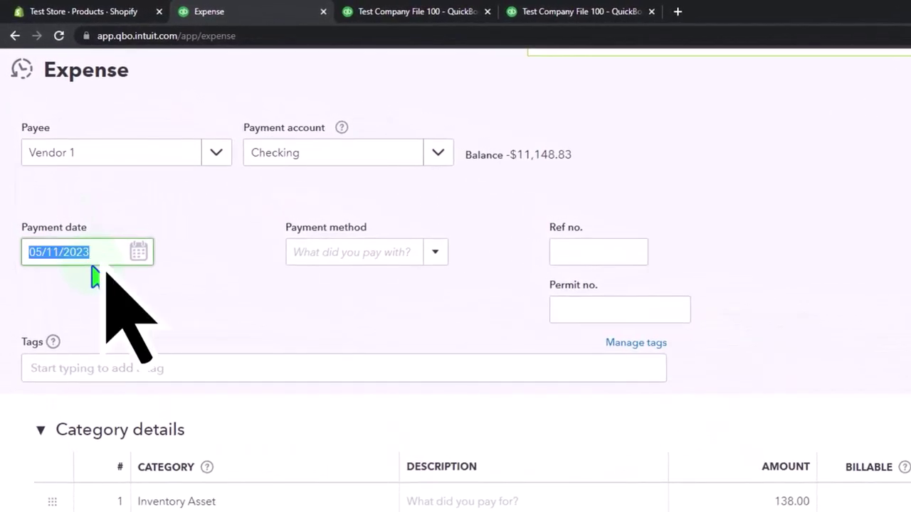
pyautogui.write('15')
pyautogui.press('Return')
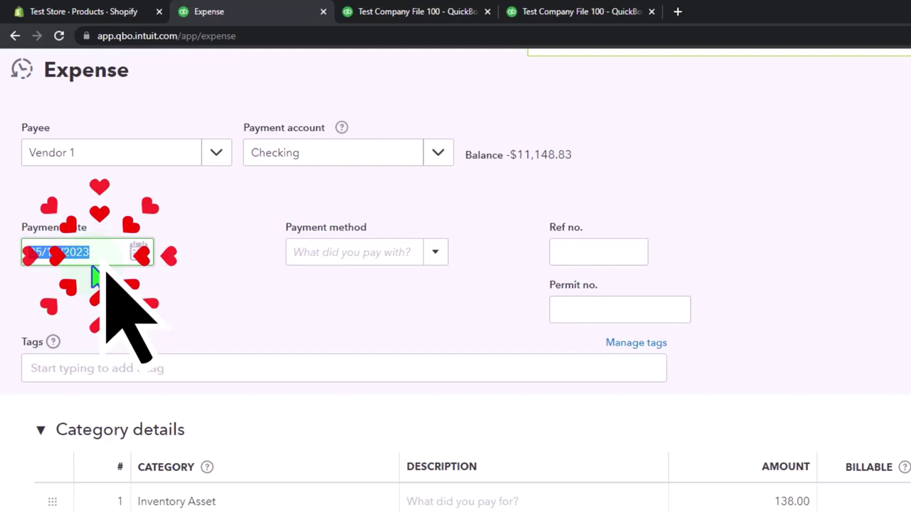
# Step: Set the Inventory Asset line's amount to 2301, taken from the worksheet's 5/15 Change Journal Entry COGS cell, and save and close the expense
pyautogui.press('Tab')
pyautogui.press('Tab')
pyautogui.press('Tab')
pyautogui.press('Tab')
pyautogui.press('Tab')
pyautogui.press('Tab')
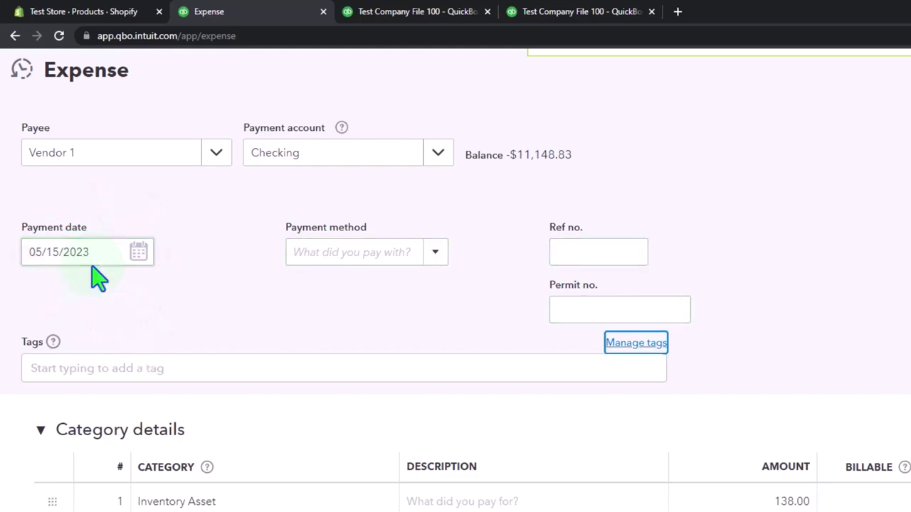
pyautogui.press('Tab')
pyautogui.press('Tab')
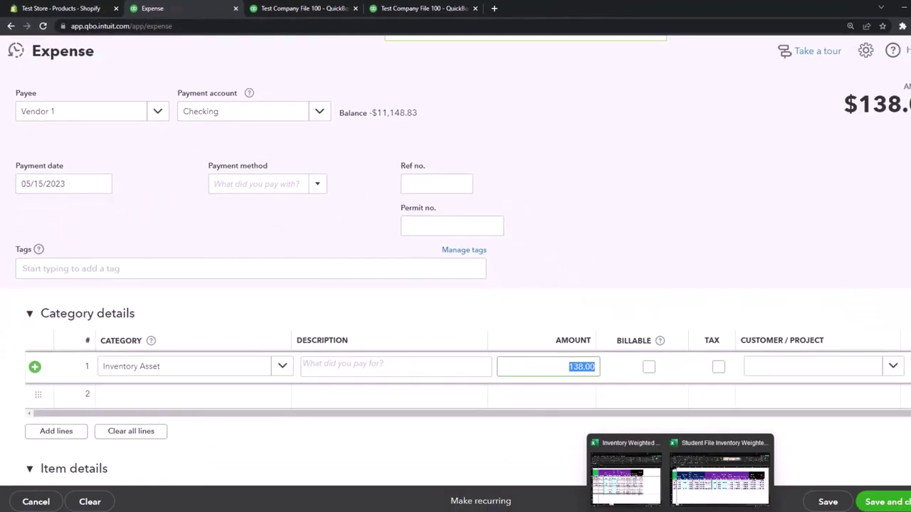
pyautogui.click(712, 494)
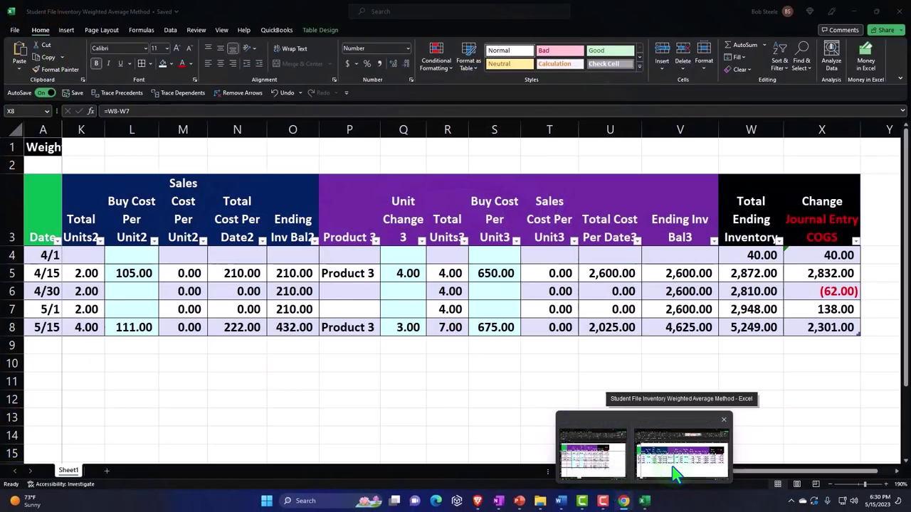
pyautogui.click(673, 469)
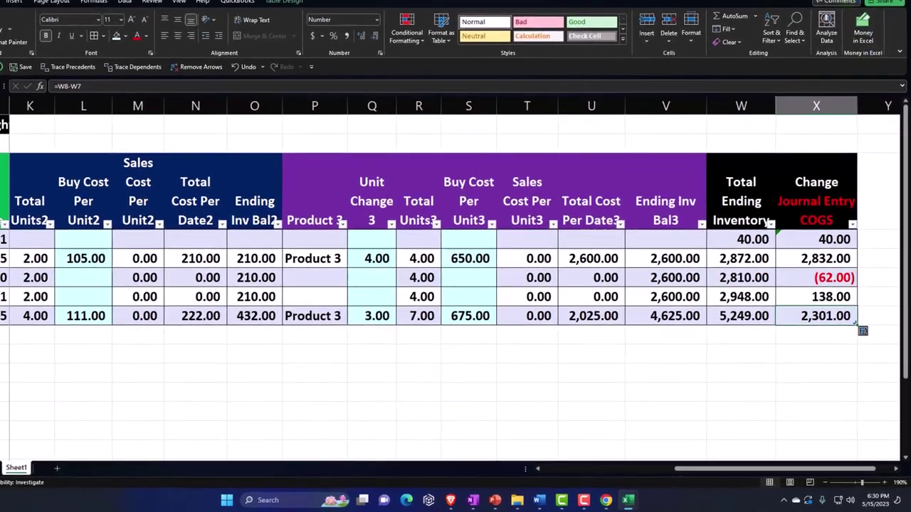
pyautogui.hotkey('alt', 'Tab')
pyautogui.write('2301')
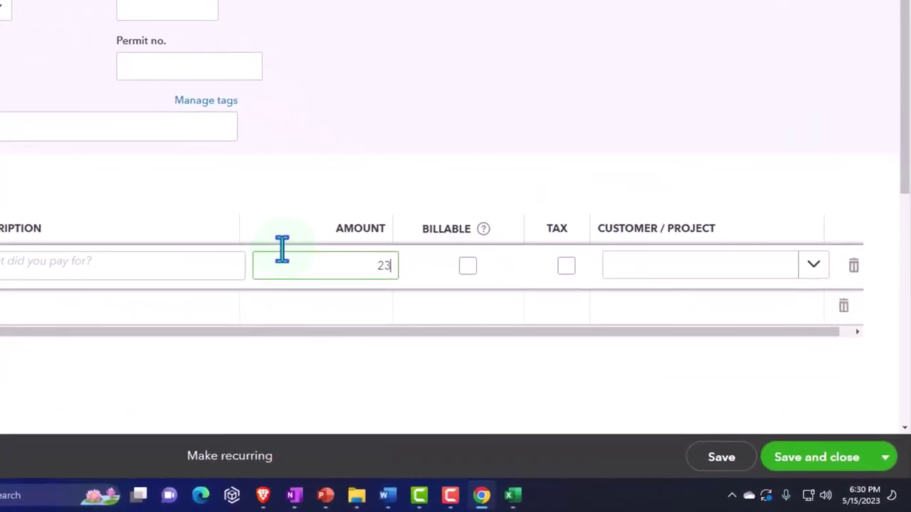
pyautogui.press('Tab')
pyautogui.press('Tab')
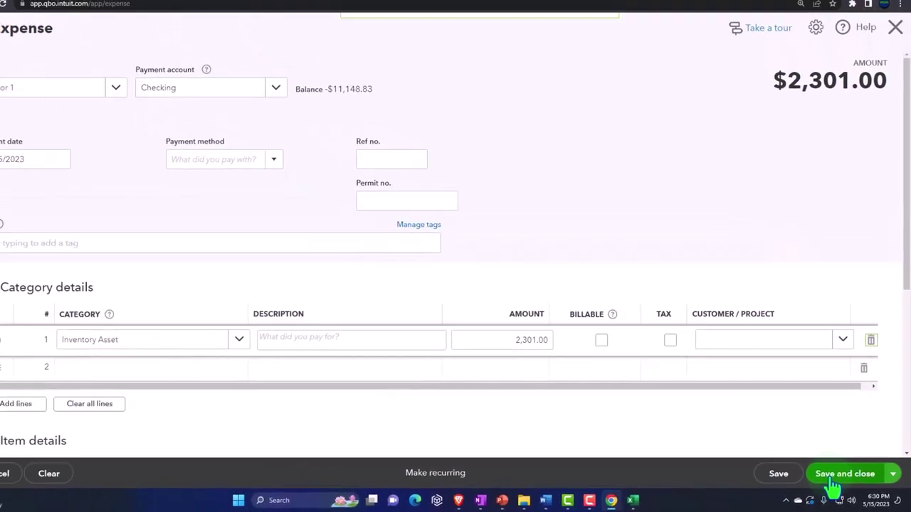
pyautogui.click(825, 472)
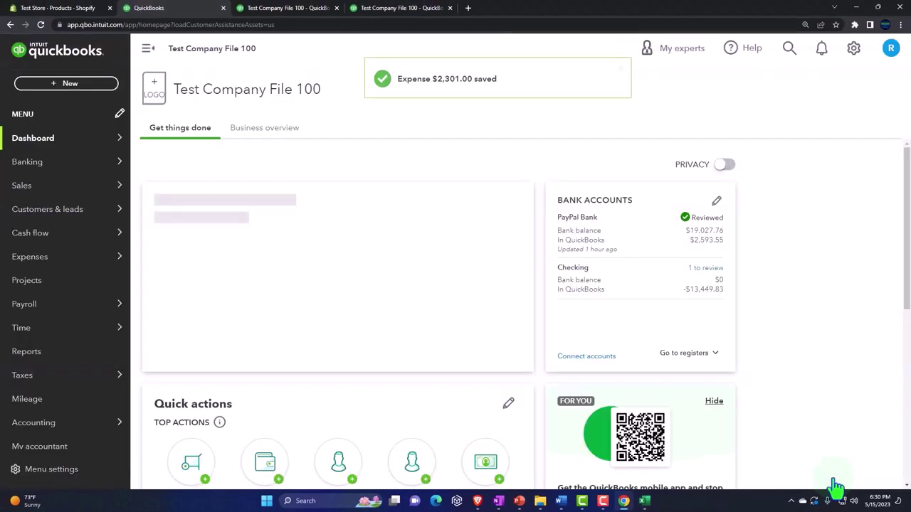
# Step: Rerun the Balance Sheet report and compare its May 2023 Inventory Asset balance with the Excel worksheet's 5/15 Total Ending Inventory
pyautogui.click(288, 8)
pyautogui.scroll(3, 448, 242)
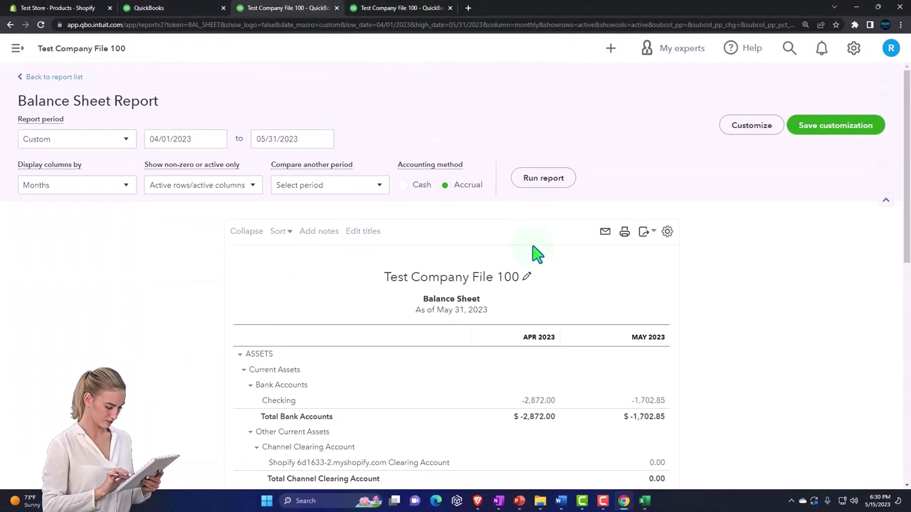
pyautogui.click(537, 181)
pyautogui.scroll(-2, 682, 363)
pyautogui.hotkey('ctrl', '+')
pyautogui.hotkey('ctrl', '+')
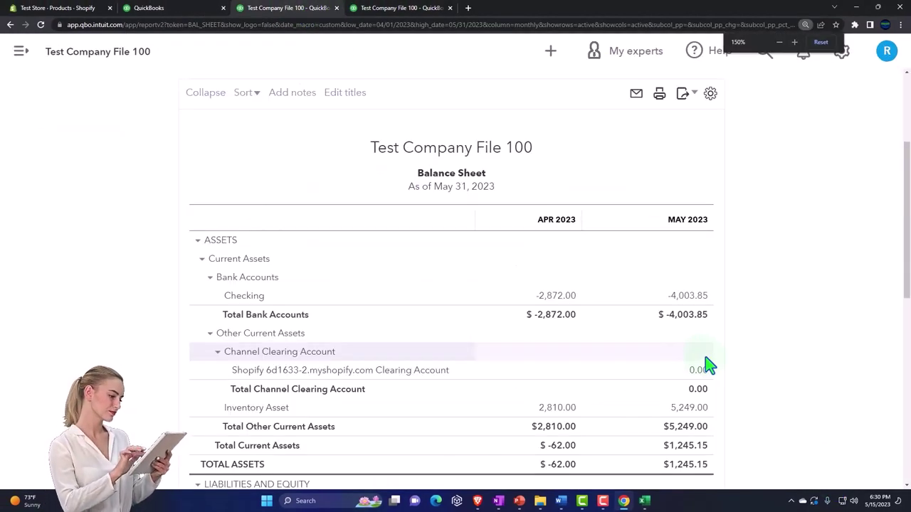
pyautogui.scroll(-1, 707, 366)
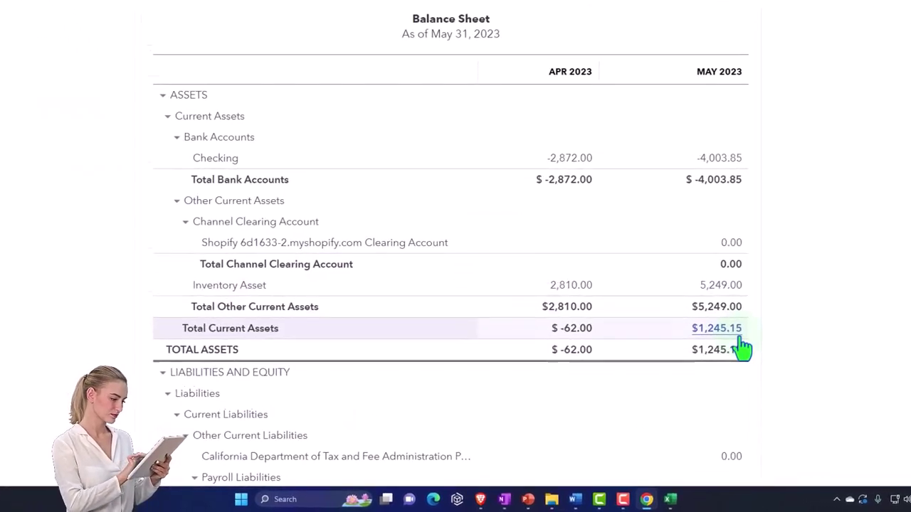
pyautogui.click(770, 253)
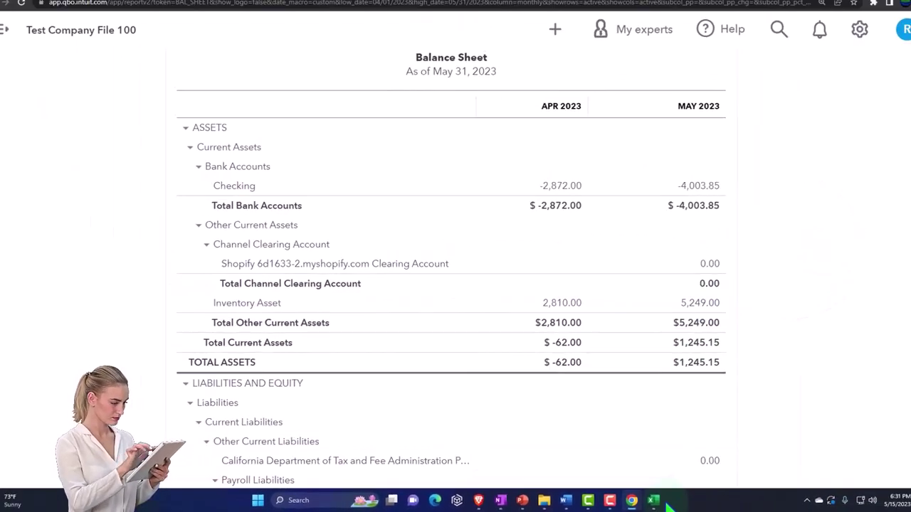
pyautogui.moveTo(669, 504)
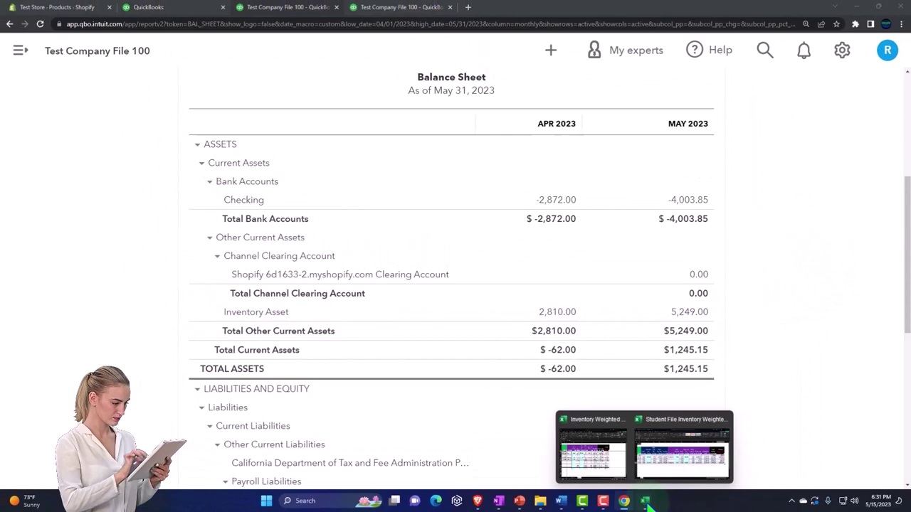
pyautogui.click(684, 466)
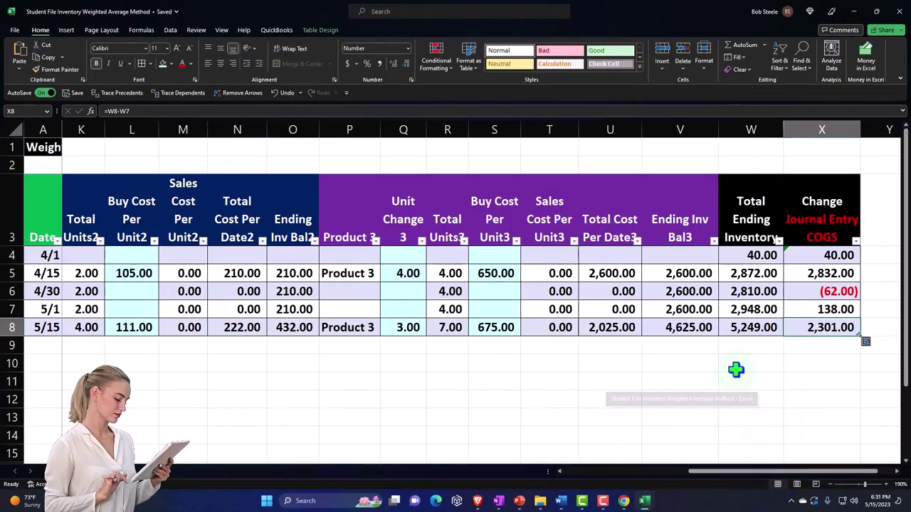
pyautogui.click(747, 329)
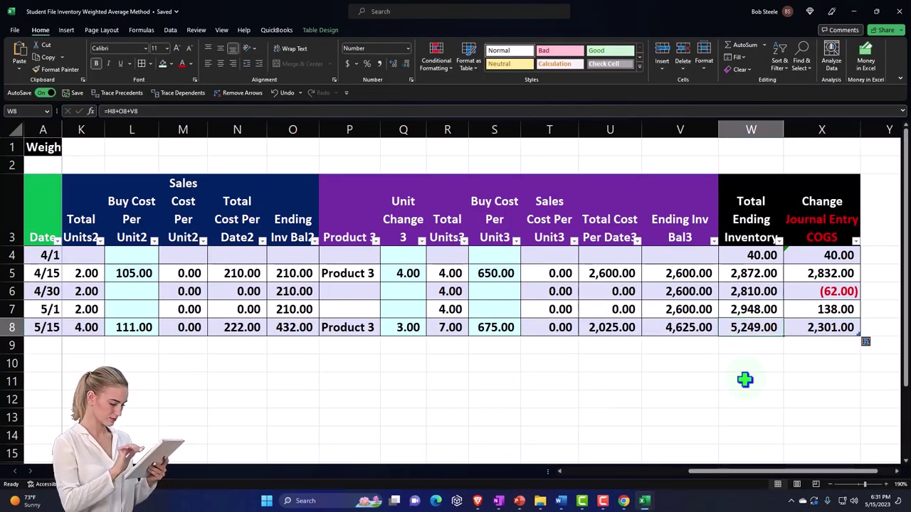
# Step: Return to cell A9, the empty Date cell below the 5/15 row
pyautogui.press('Down')
pyautogui.press('Left')
pyautogui.press('Left')
pyautogui.press('Left')
pyautogui.press('Left')
pyautogui.press('Left')
pyautogui.press('Left')
pyautogui.press('Left')
pyautogui.press('Left')
pyautogui.press('Left')
pyautogui.press('Left')
pyautogui.press('Left')
pyautogui.press('Left')
pyautogui.press('Left')
pyautogui.press('Left')
pyautogui.press('Left')
pyautogui.press('Left')
pyautogui.press('Left')
pyautogui.press('Left')
pyautogui.press('Left')
pyautogui.press('Left')
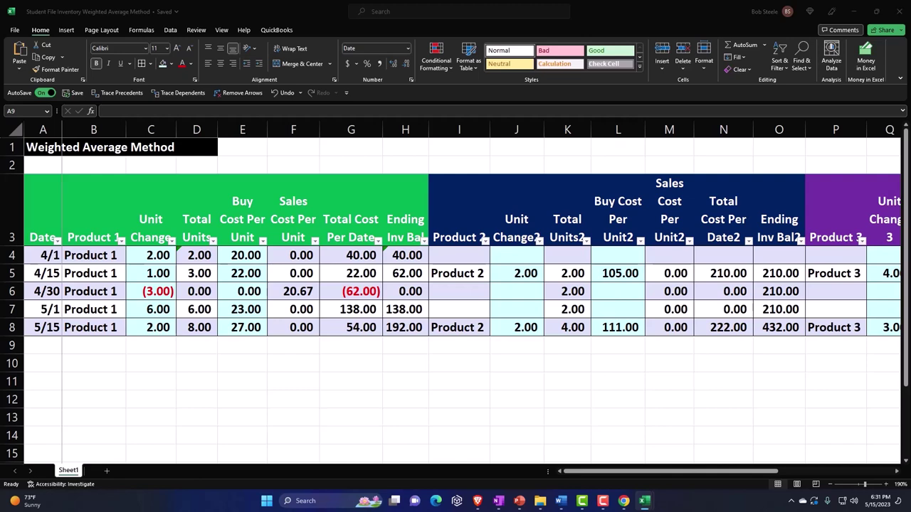
# Step: Check the stock quantities of the three products in Shopify's product list and return to the Excel worksheet
pyautogui.moveTo(623, 501)
pyautogui.click(671, 478)
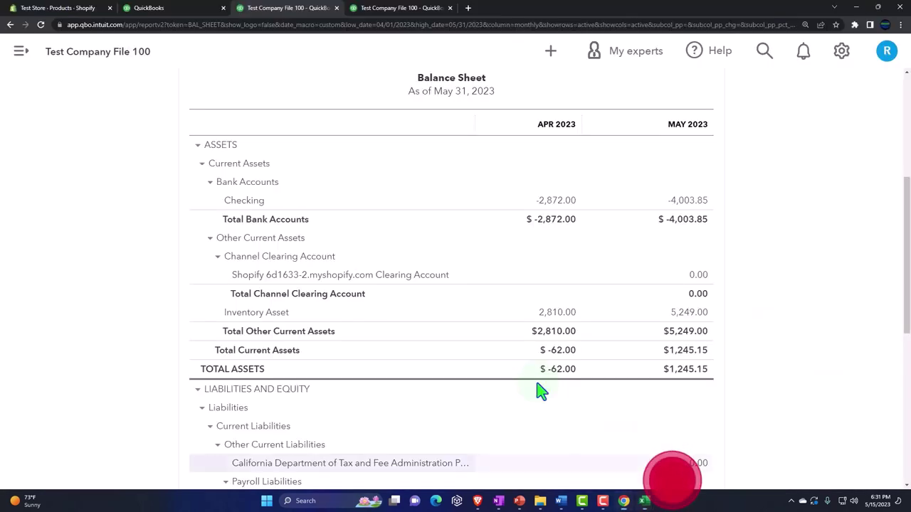
pyautogui.click(98, 10)
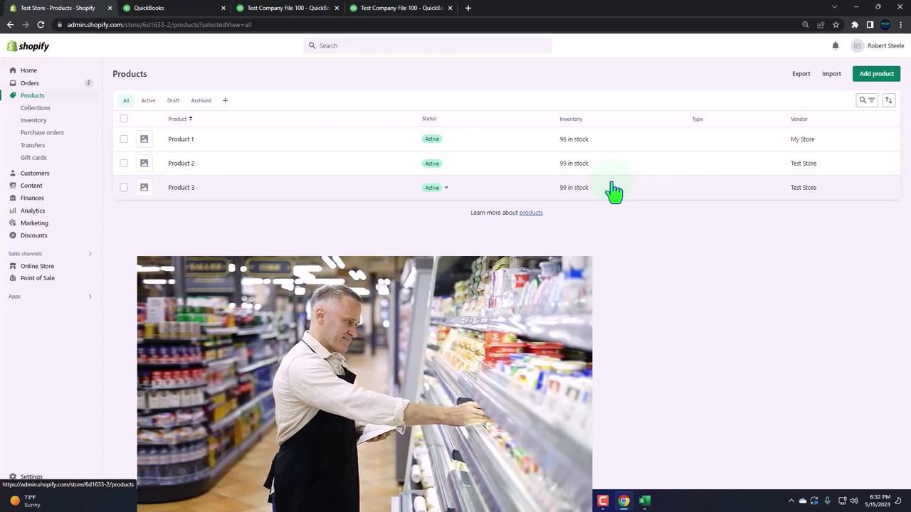
pyautogui.click(857, 9)
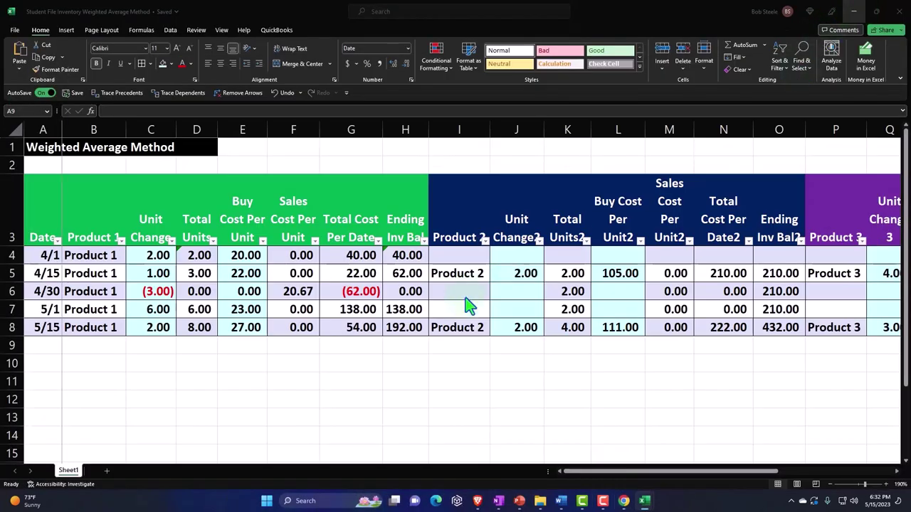
# Step: Add a 5/31 row to the weighted average table with Product 1 as its first product
pyautogui.click(42, 346)
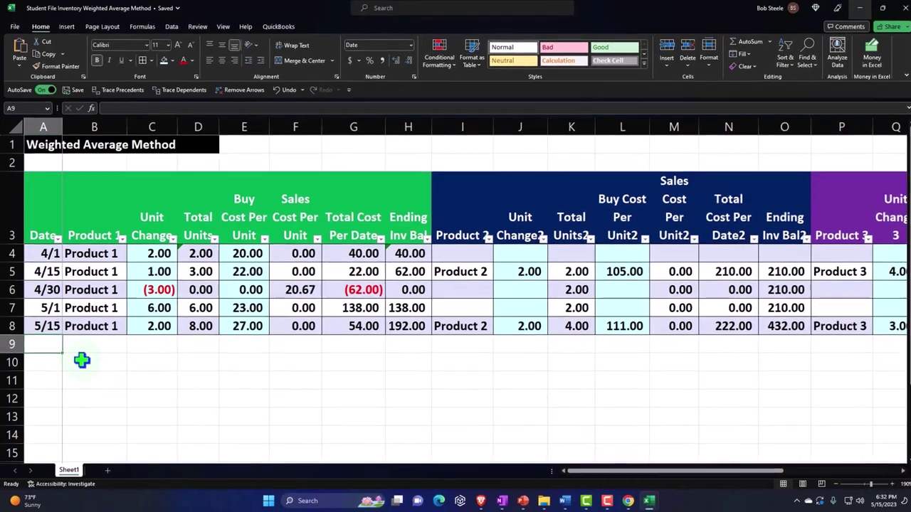
pyautogui.write('5/31')
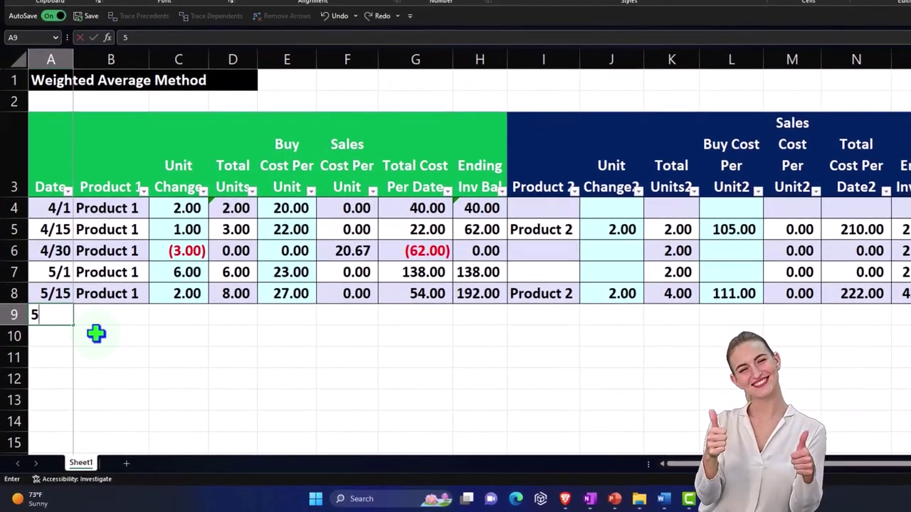
pyautogui.press('Return')
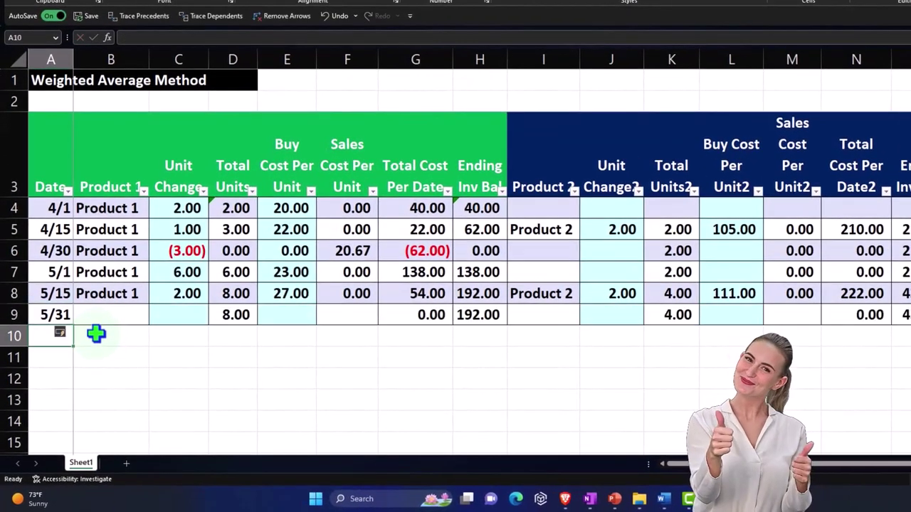
pyautogui.press('Up')
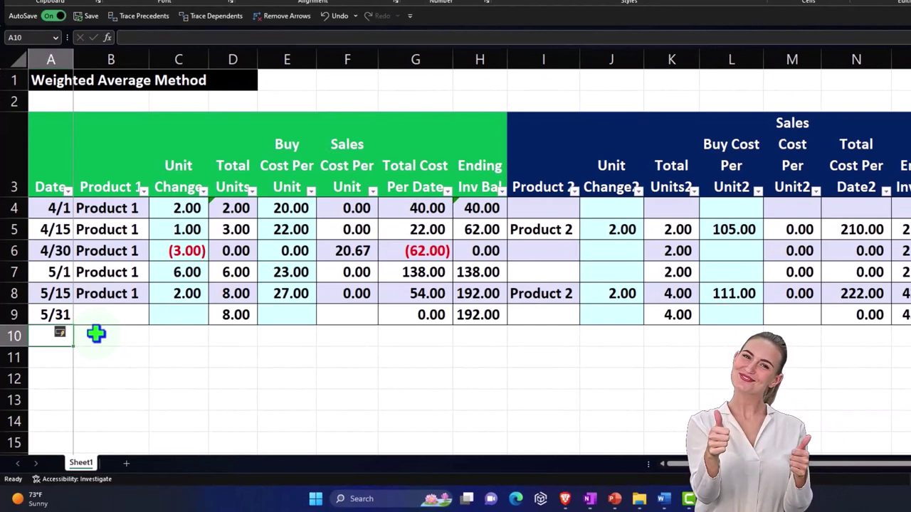
pyautogui.press('Right')
pyautogui.write('P')
pyautogui.press('Tab')
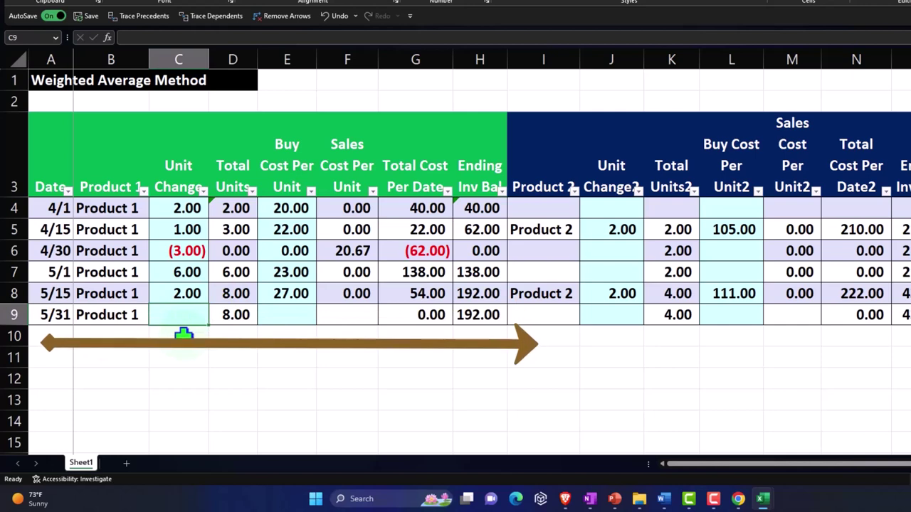
# Step: Enter a unit change of -4 and a buy cost per unit of 0 for Product 1 in the 5/31 row
pyautogui.write('-4')
pyautogui.press('Return')
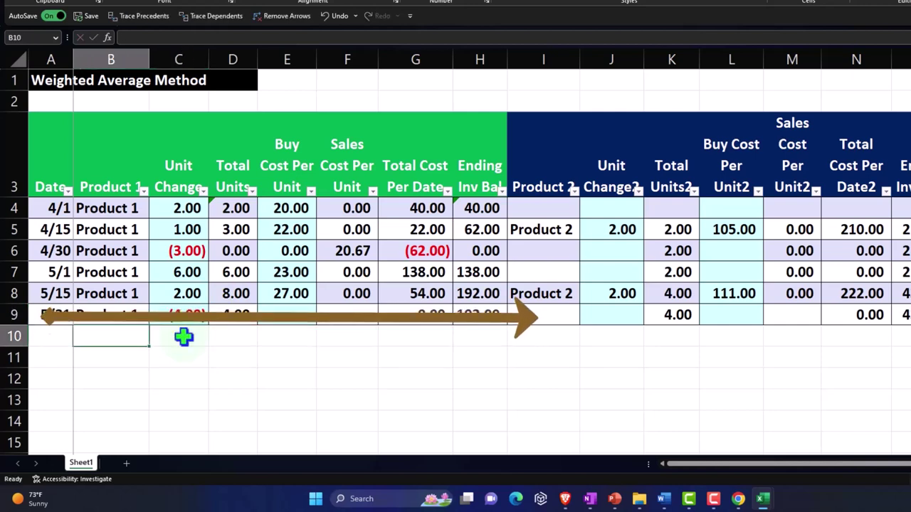
pyautogui.press('Up')
pyautogui.press('Right')
pyautogui.press('Right')
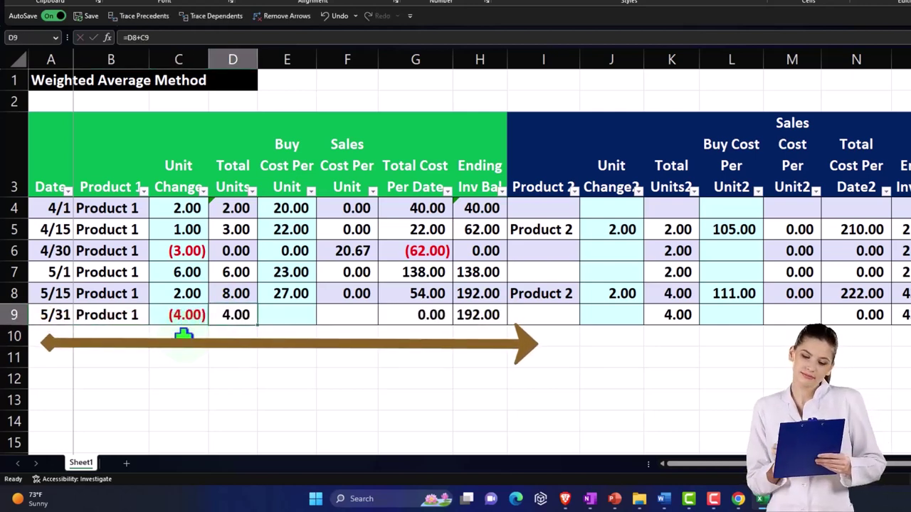
pyautogui.press('Right')
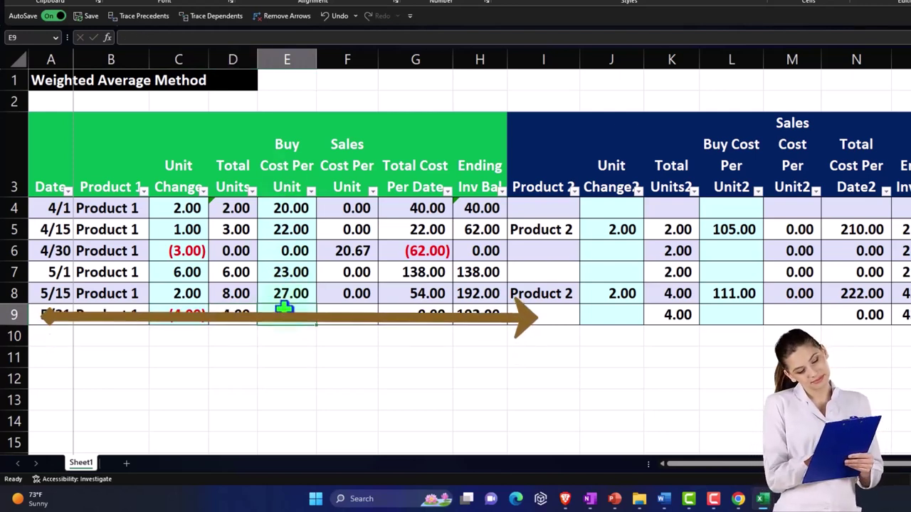
pyautogui.hotkey('ctrl', 'd')
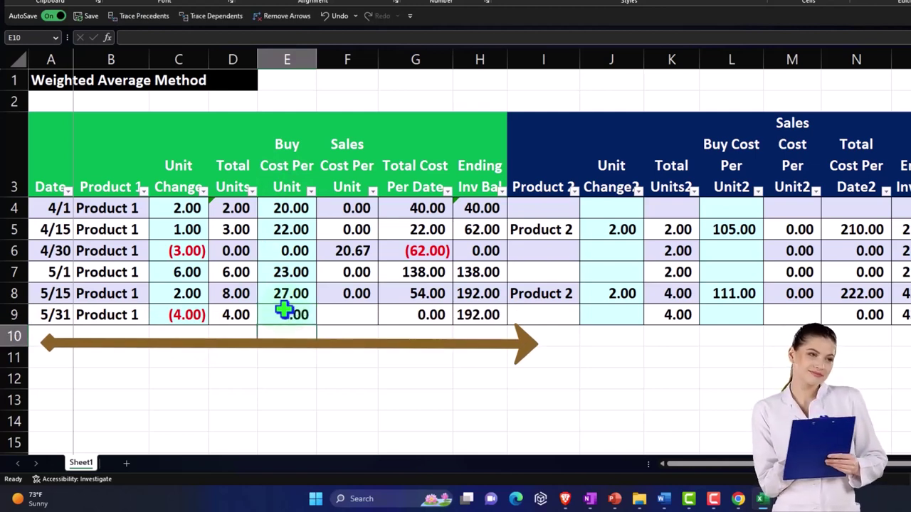
# Step: Copy Product 1's Sales Cost Per Unit formula from the 5/15 row down to the 5/31 row
pyautogui.click(358, 295)
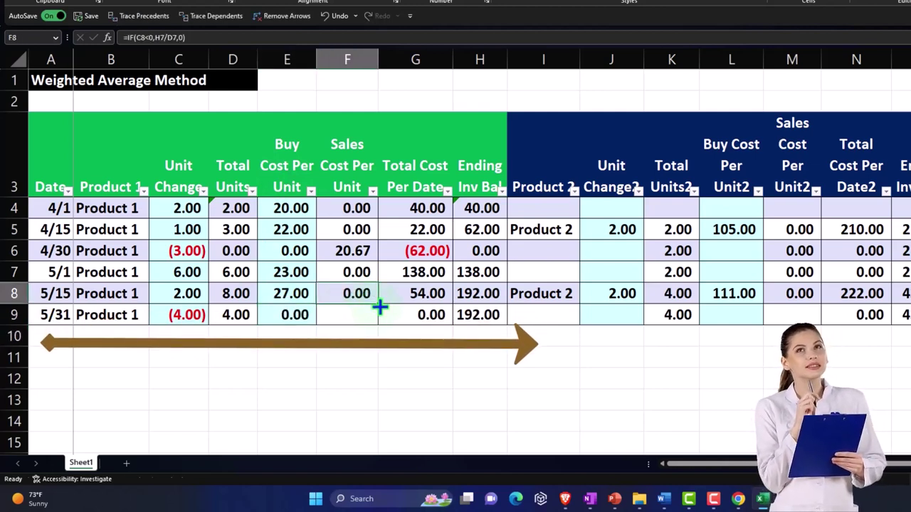
pyautogui.moveTo(380, 306); pyautogui.dragTo(374, 320)
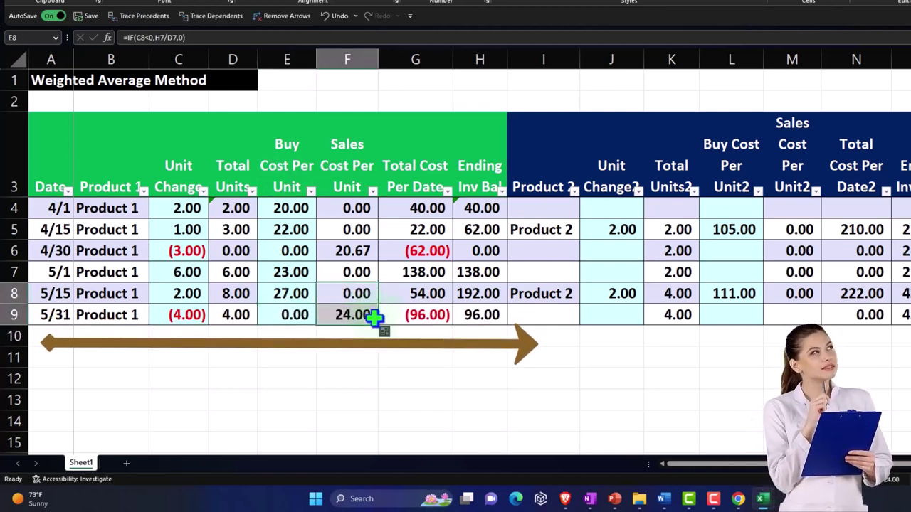
pyautogui.click(354, 366)
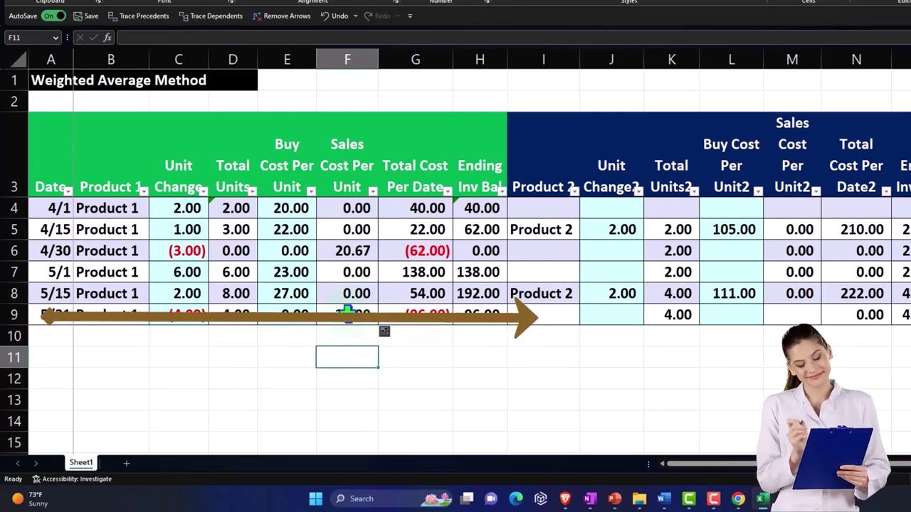
# Step: Examine Product 1's 5/31 sales cost formula against the earlier buy costs and the 5/15 inventory balance and total units
pyautogui.doubleClick(347, 314)
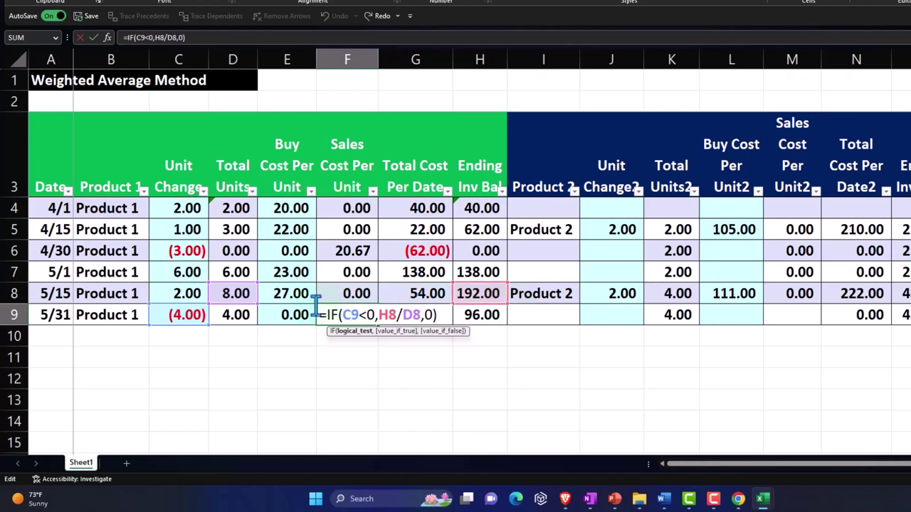
pyautogui.press('Return')
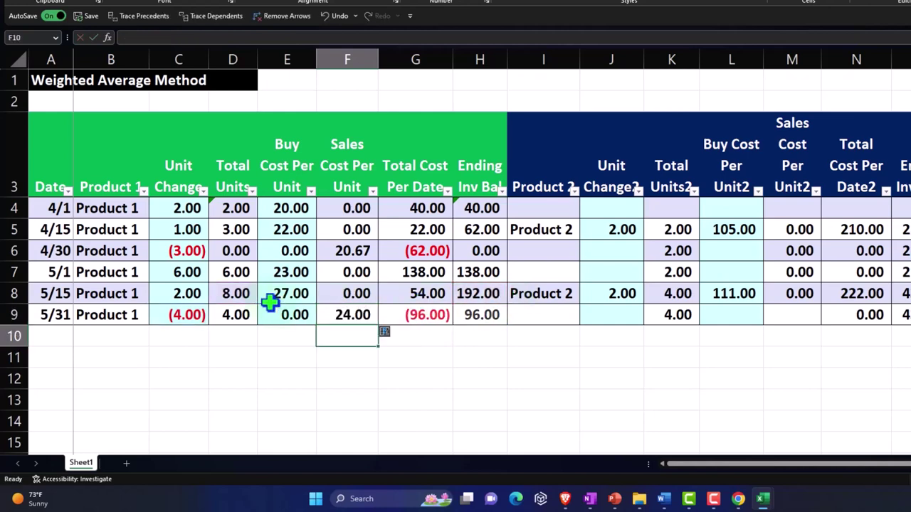
pyautogui.moveTo(296, 207); pyautogui.dragTo(296, 272)
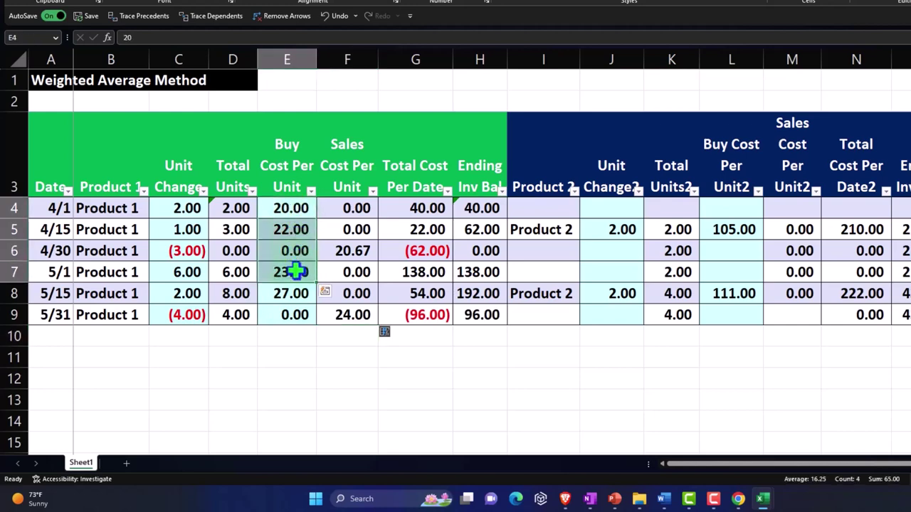
pyautogui.click(293, 293)
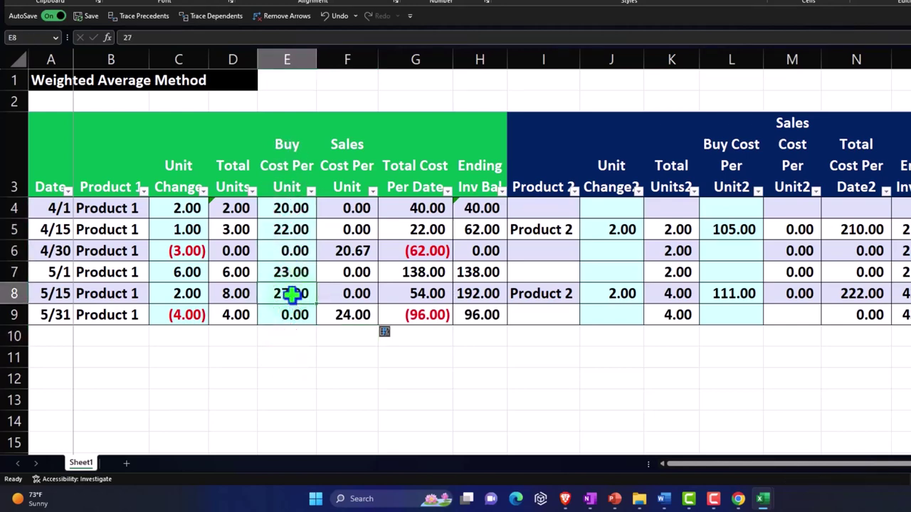
pyautogui.click(344, 315)
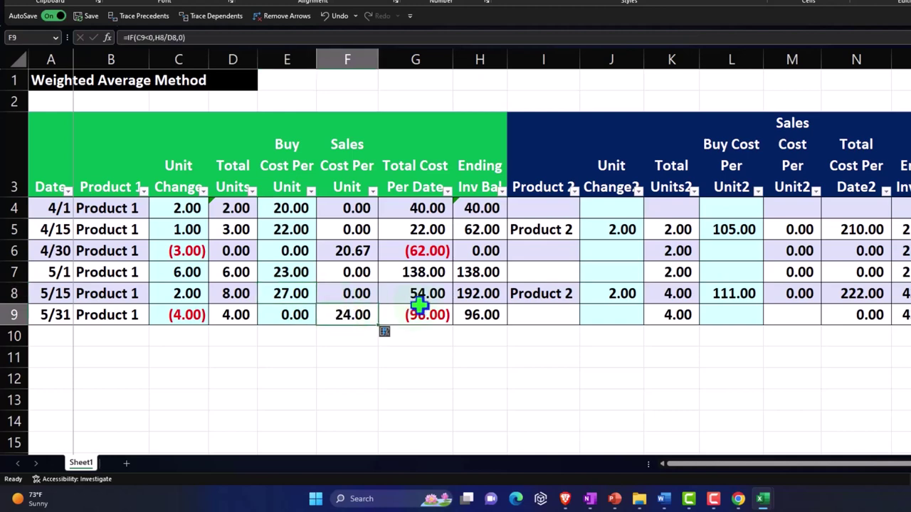
pyautogui.click(479, 295)
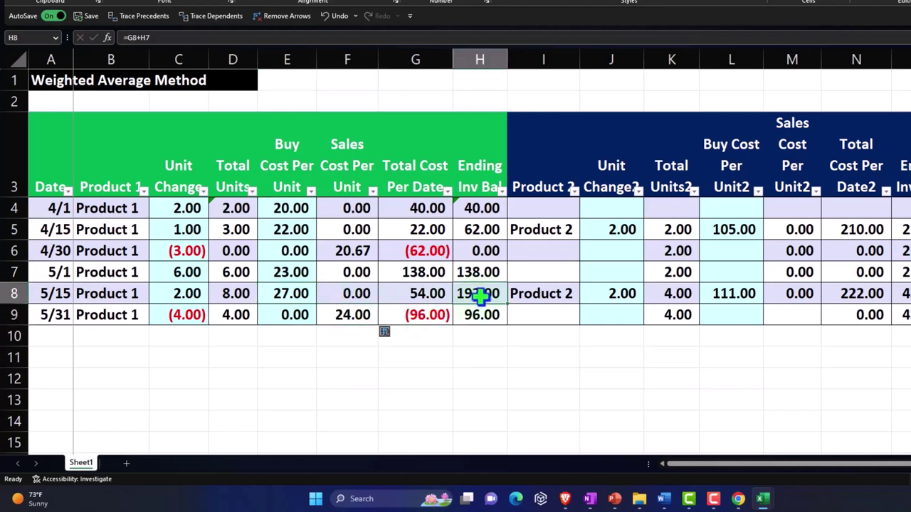
pyautogui.click(236, 294)
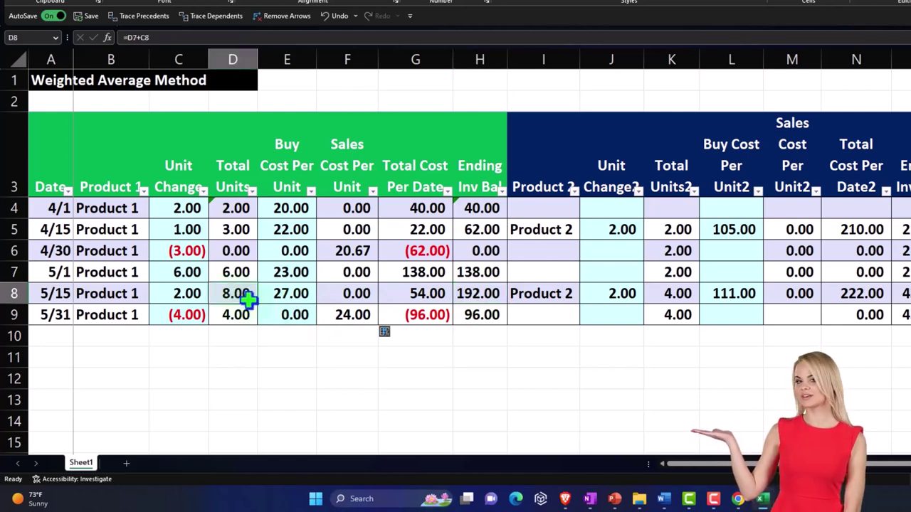
pyautogui.click(345, 316)
pyautogui.doubleClick(345, 317)
pyautogui.press('Return')
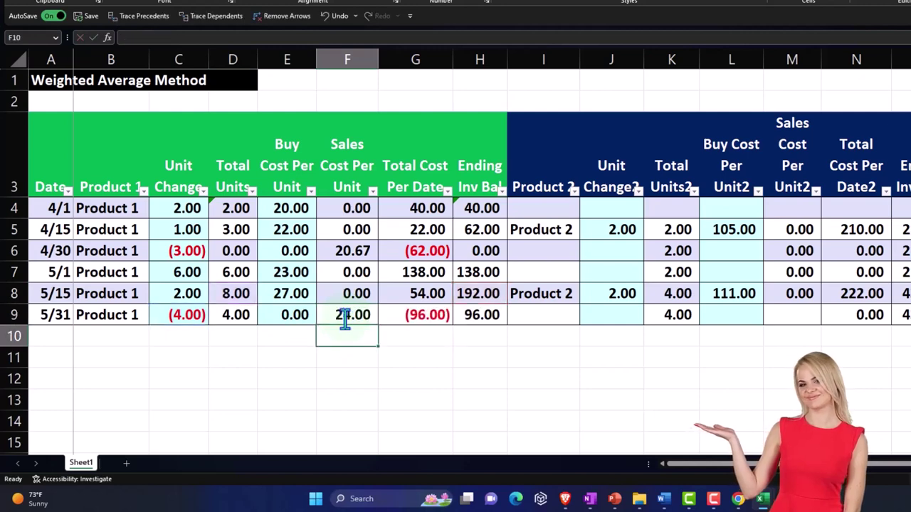
# Step: Inspect the formulas for Product 1's Total Cost Per Date and Ending Inv Bal in the 5/31 row
pyautogui.press('Right')
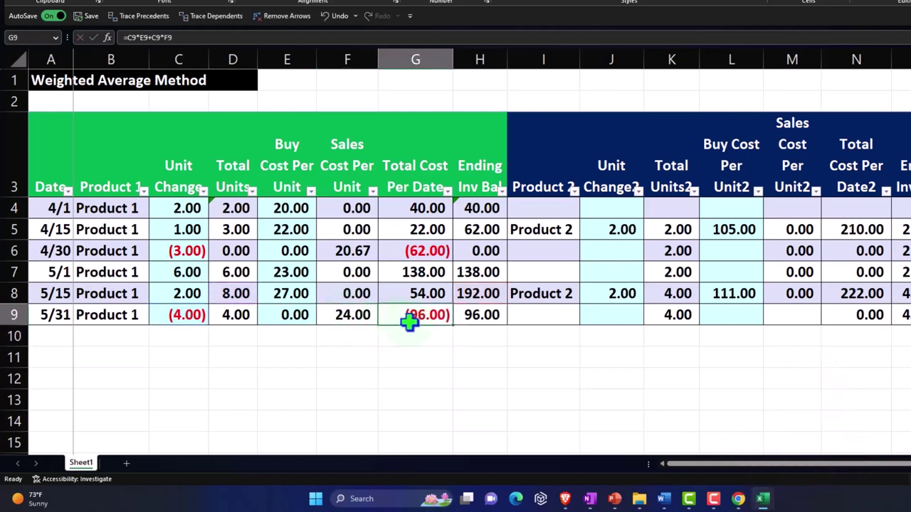
pyautogui.doubleClick(420, 317)
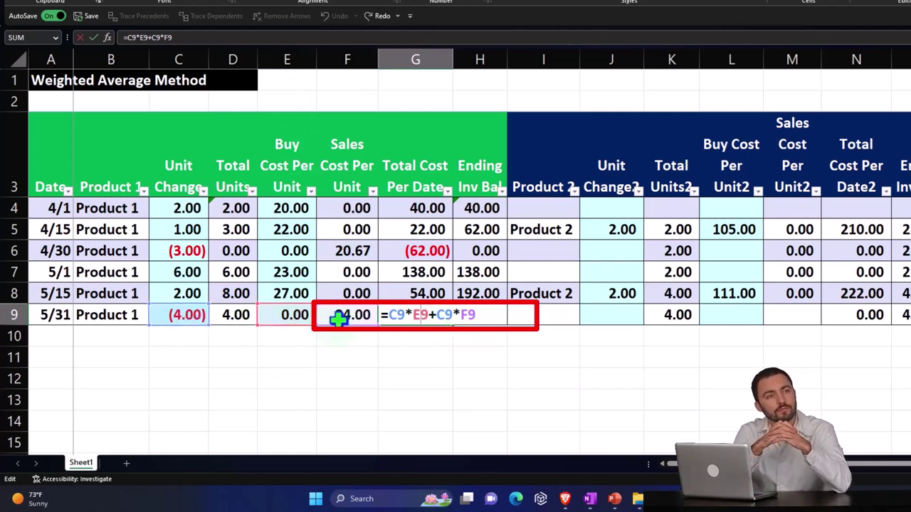
pyautogui.press('Return')
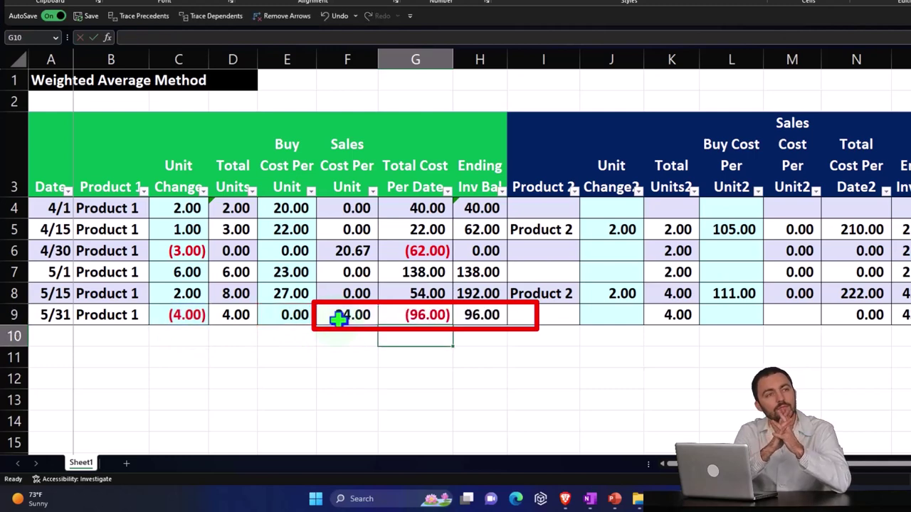
pyautogui.doubleClick(482, 316)
pyautogui.press('Return')
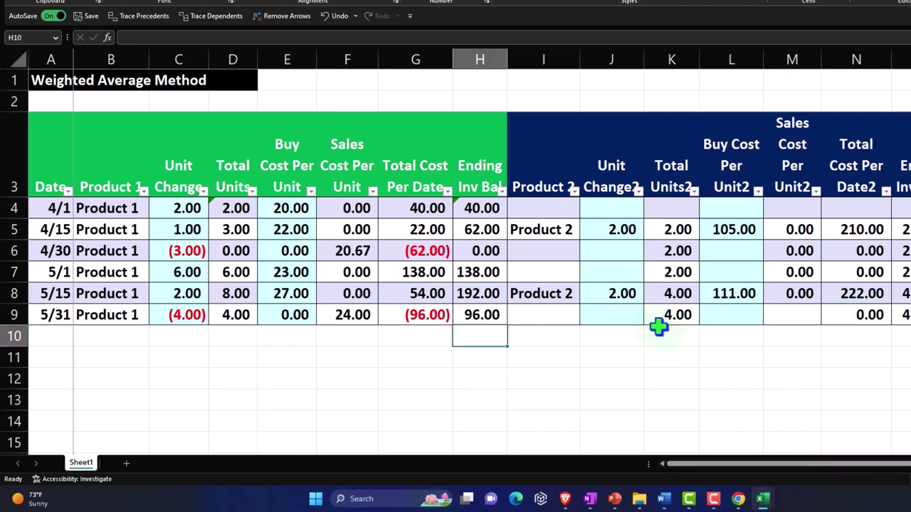
# Step: Enter Product 3 in the Product 3 column of the 5/31 row
pyautogui.click(559, 297)
pyautogui.press('Down')
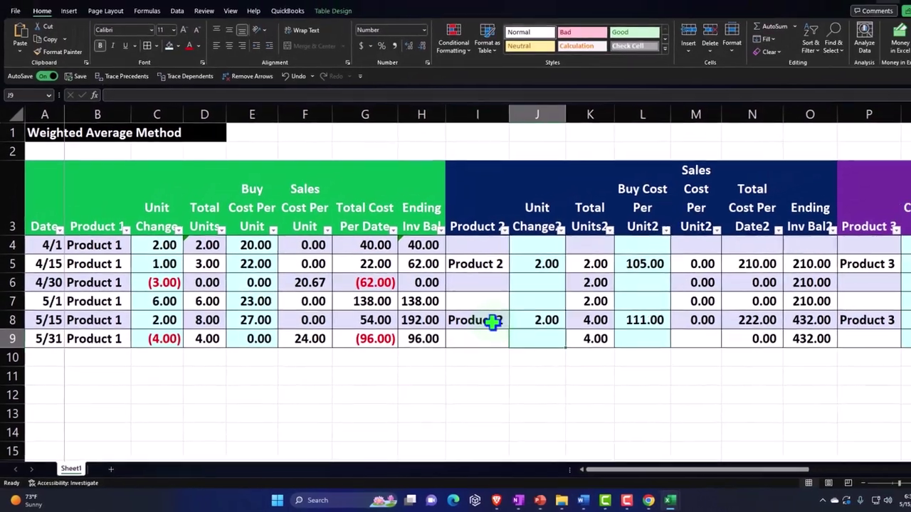
pyautogui.press('Right')
pyautogui.press('Right')
pyautogui.press('Right')
pyautogui.press('Right')
pyautogui.press('Right')
pyautogui.press('Right')
pyautogui.press('Right')
pyautogui.press('Right')
pyautogui.press('Right')
pyautogui.press('Right')
pyautogui.press('Right')
pyautogui.press('Right')
pyautogui.press('Right')
pyautogui.press('Right')
pyautogui.press('Right')
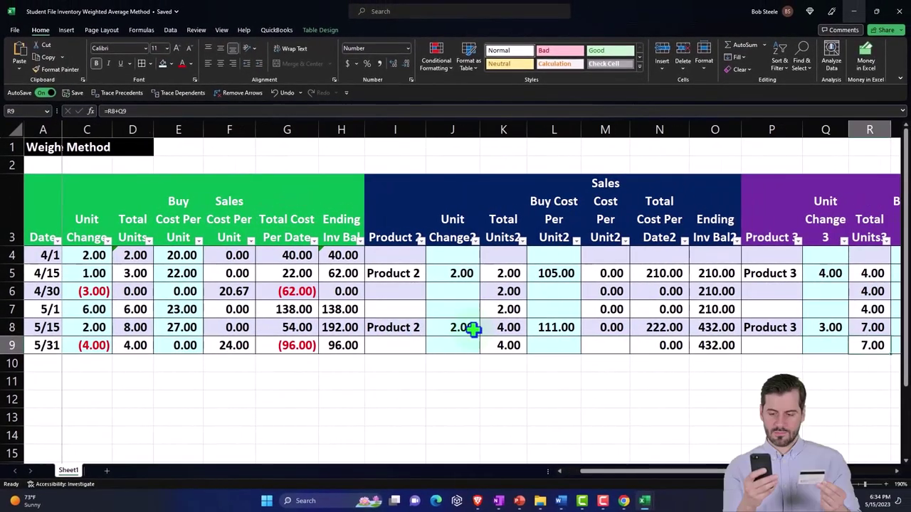
pyautogui.press('Right')
pyautogui.press('Right')
pyautogui.press('Right')
pyautogui.press('Right')
pyautogui.press('Right')
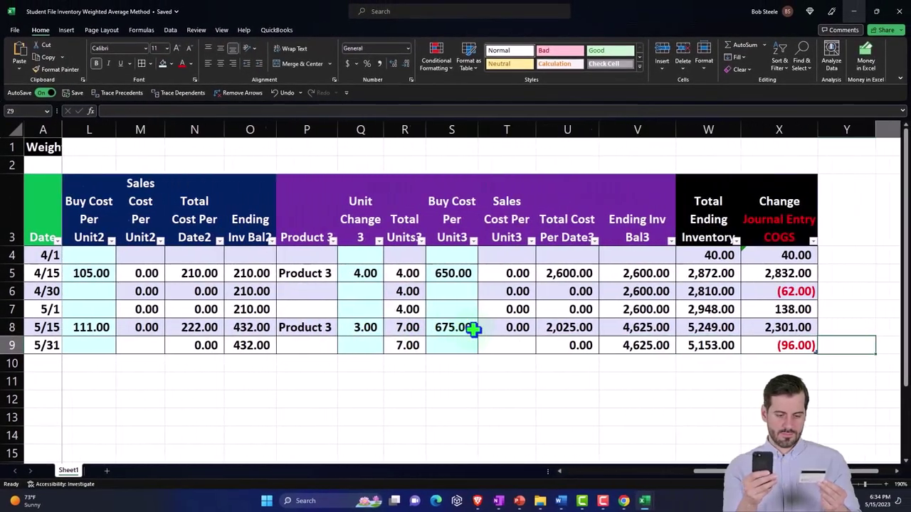
pyautogui.press('Left')
pyautogui.press('Left')
pyautogui.press('Left')
pyautogui.press('Left')
pyautogui.press('Left')
pyautogui.press('Left')
pyautogui.press('Left')
pyautogui.press('Left')
pyautogui.press('Left')
pyautogui.press('Left')
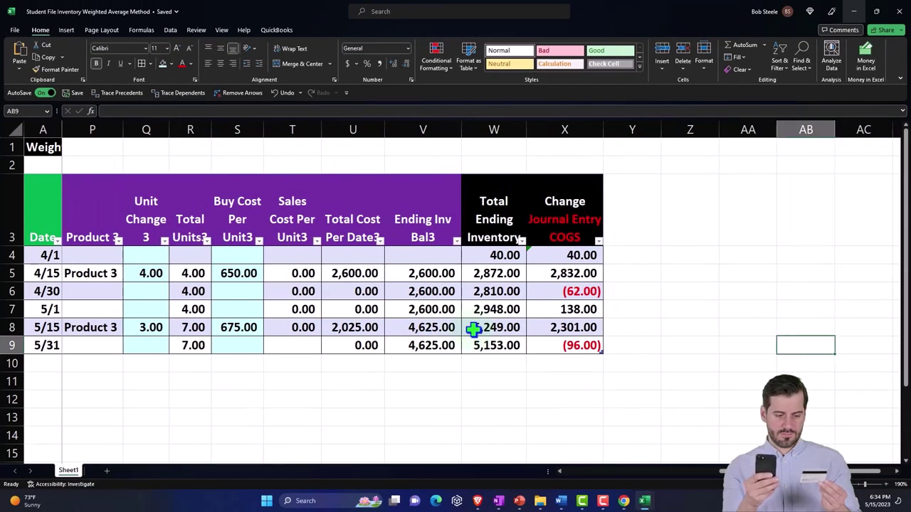
pyautogui.press('Left')
pyautogui.press('Left')
pyautogui.press('Left')
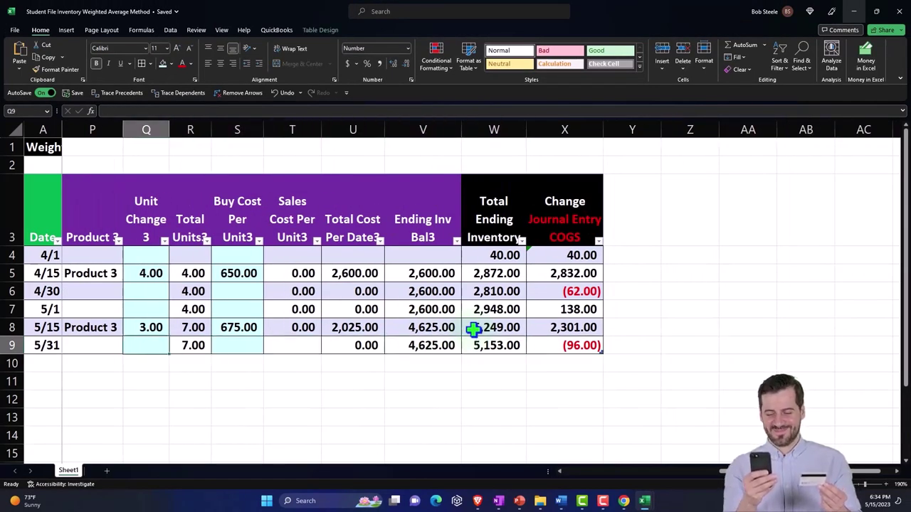
pyautogui.write('Product 3')
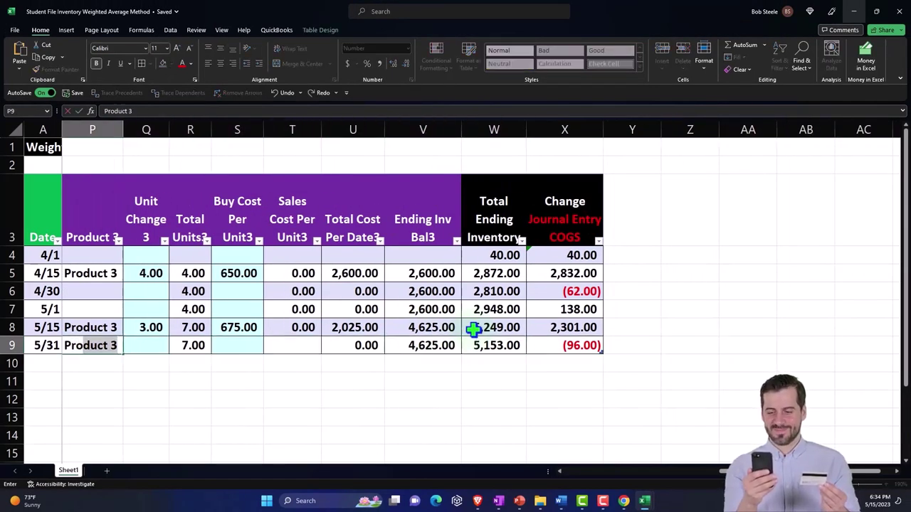
pyautogui.press('Tab')
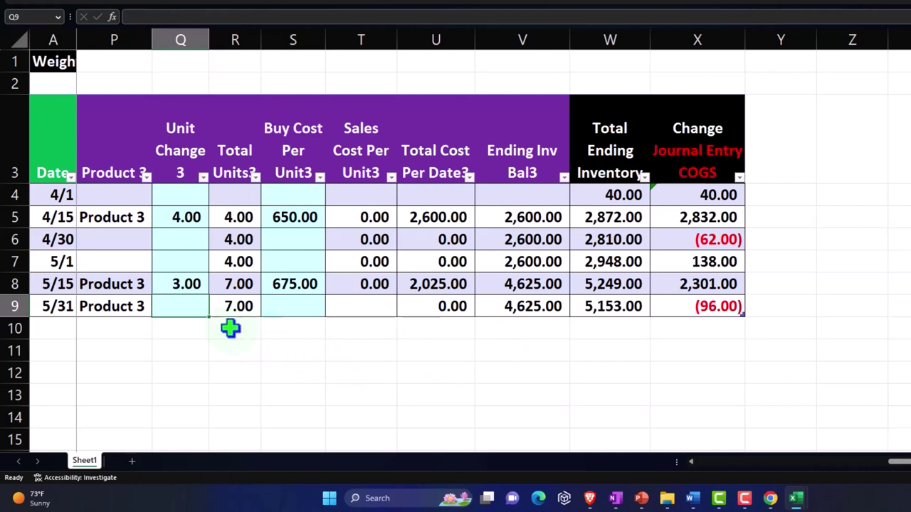
# Step: Enter a unit change of -5 and a buy cost per unit of 0 for Product 3 in the 5/31 row
pyautogui.press('Return')
pyautogui.press('Right')
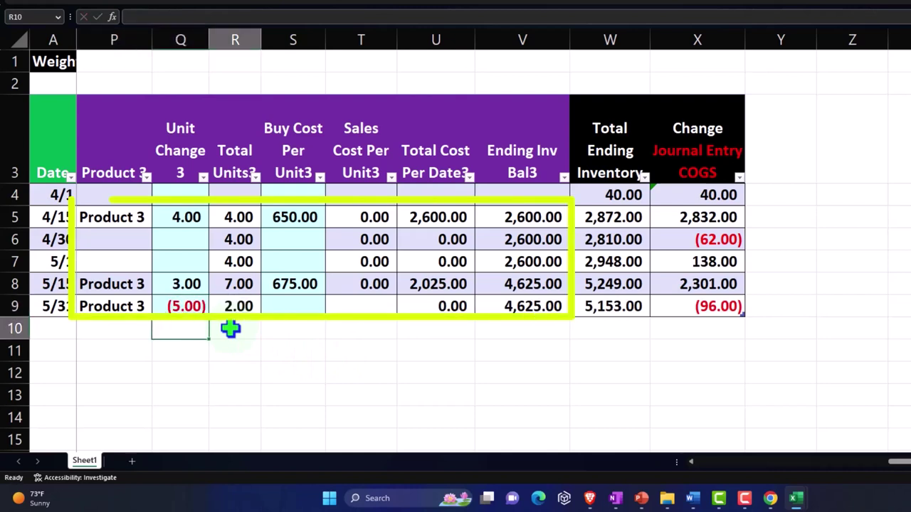
pyautogui.press('Up')
pyautogui.press('Right')
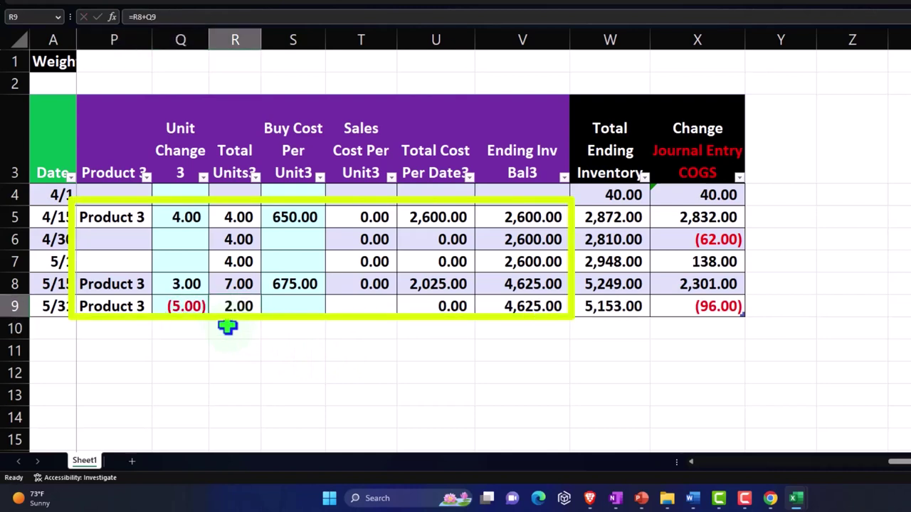
pyautogui.click(306, 306)
pyautogui.write('0')
pyautogui.press('Tab')
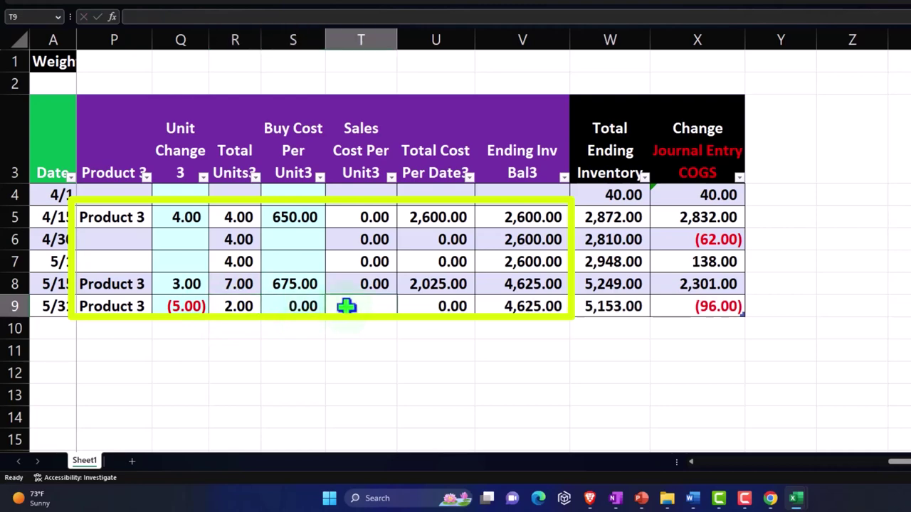
# Step: Copy Product 3's Sales Cost Per Unit formula from the 5/15 row to the 5/31 row and check it against the buy costs
pyautogui.click(385, 285)
pyautogui.moveTo(397, 306); pyautogui.dragTo(394, 308)
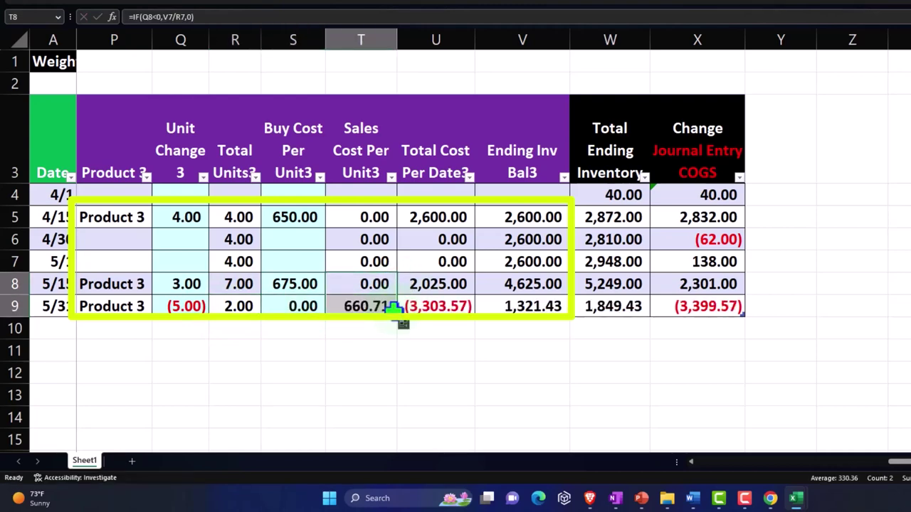
pyautogui.doubleClick(373, 306)
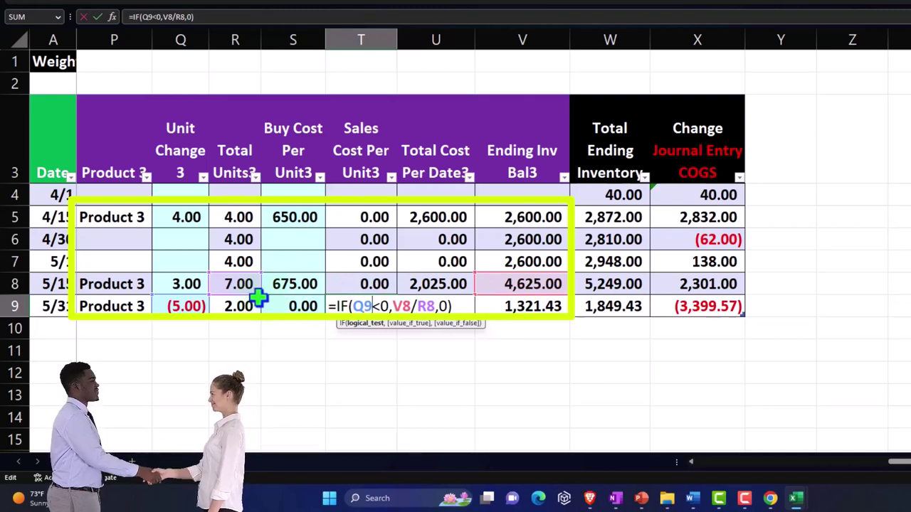
pyautogui.press('Return')
pyautogui.hotkey('ctrl', 'Return')
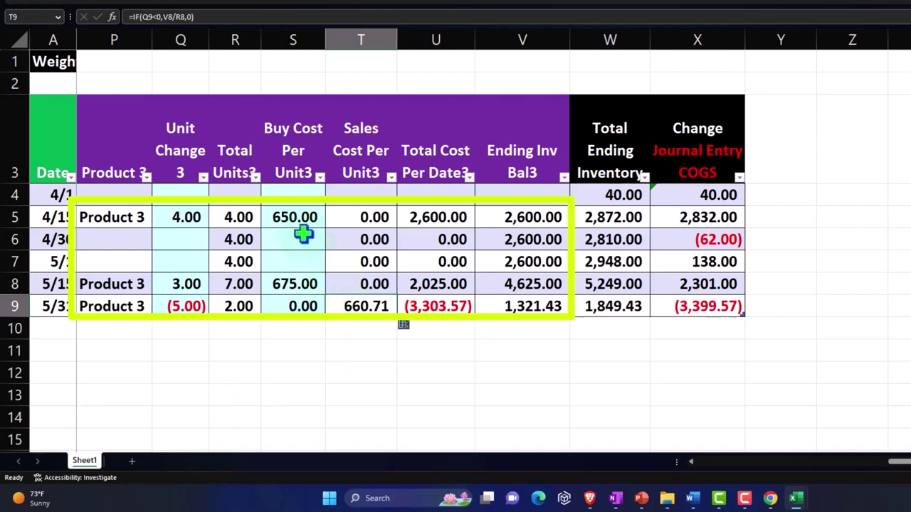
pyautogui.moveTo(296, 217); pyautogui.dragTo(291, 289)
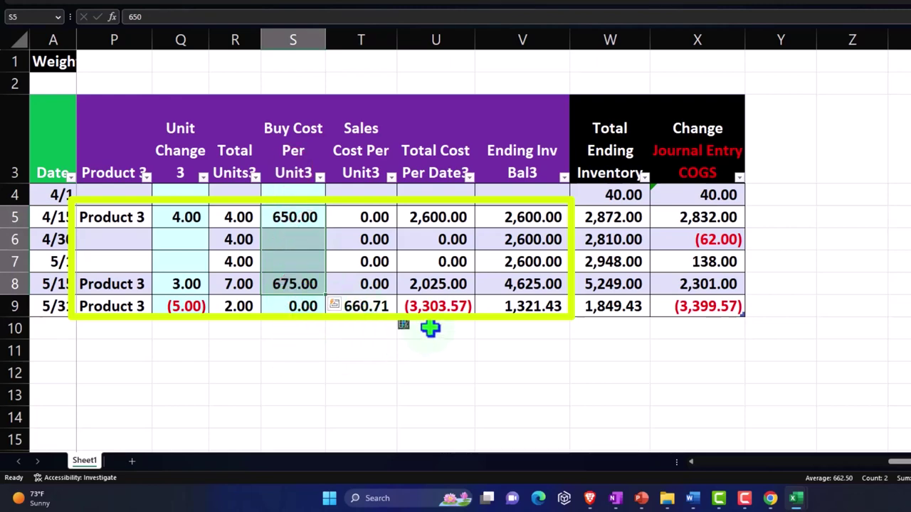
# Step: Inspect the formula for Product 3's Total Cost Per Date in the 5/31 row
pyautogui.doubleClick(440, 305)
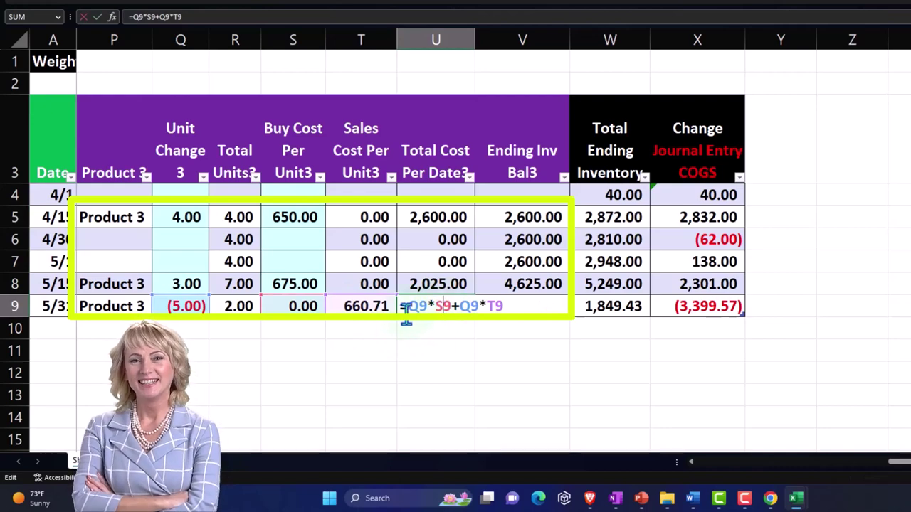